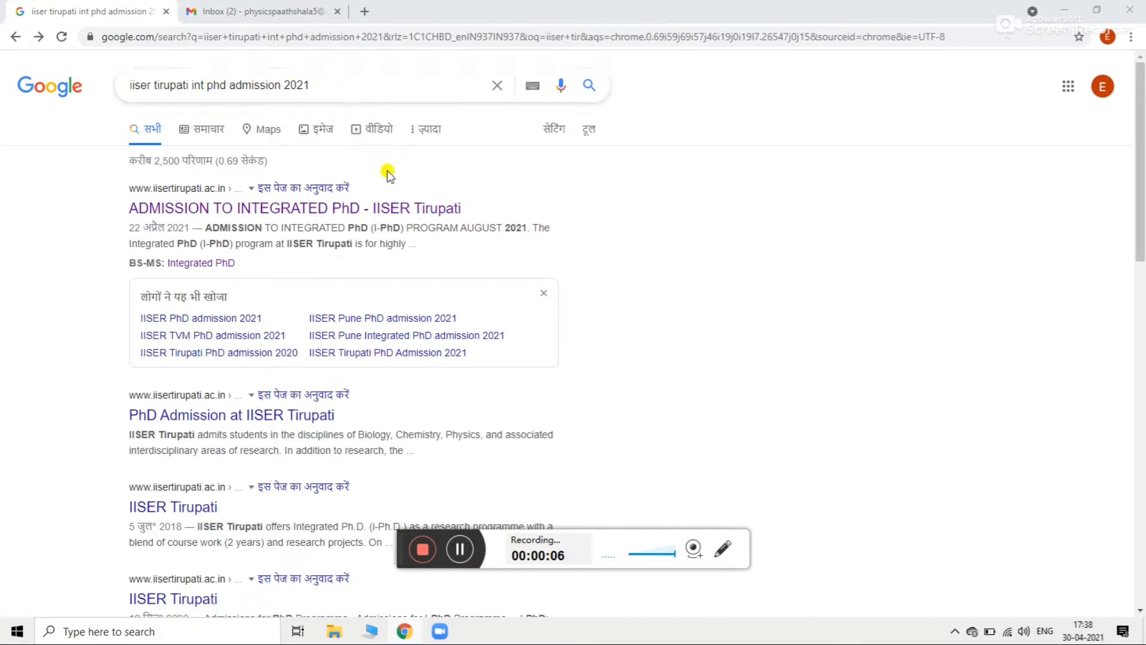
# Step: Open the IISER Tirupati I-PhD admission page and follow its Physics application link to the Jotform
pyautogui.click(405, 209)
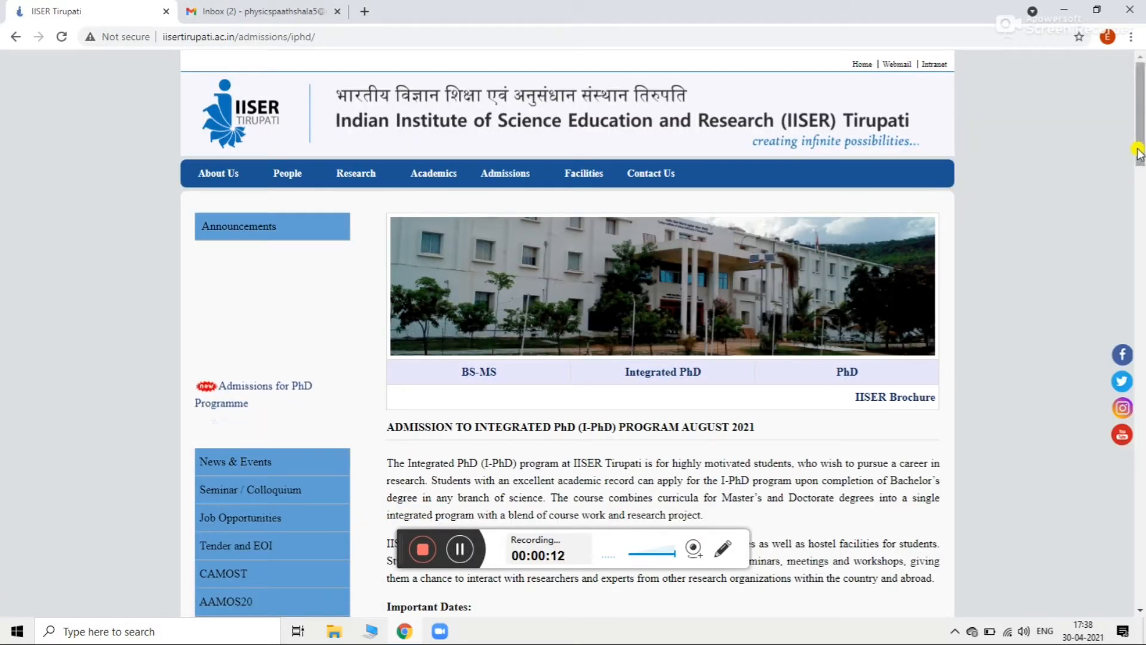
pyautogui.moveTo(1137, 151); pyautogui.dragTo(1140, 382)
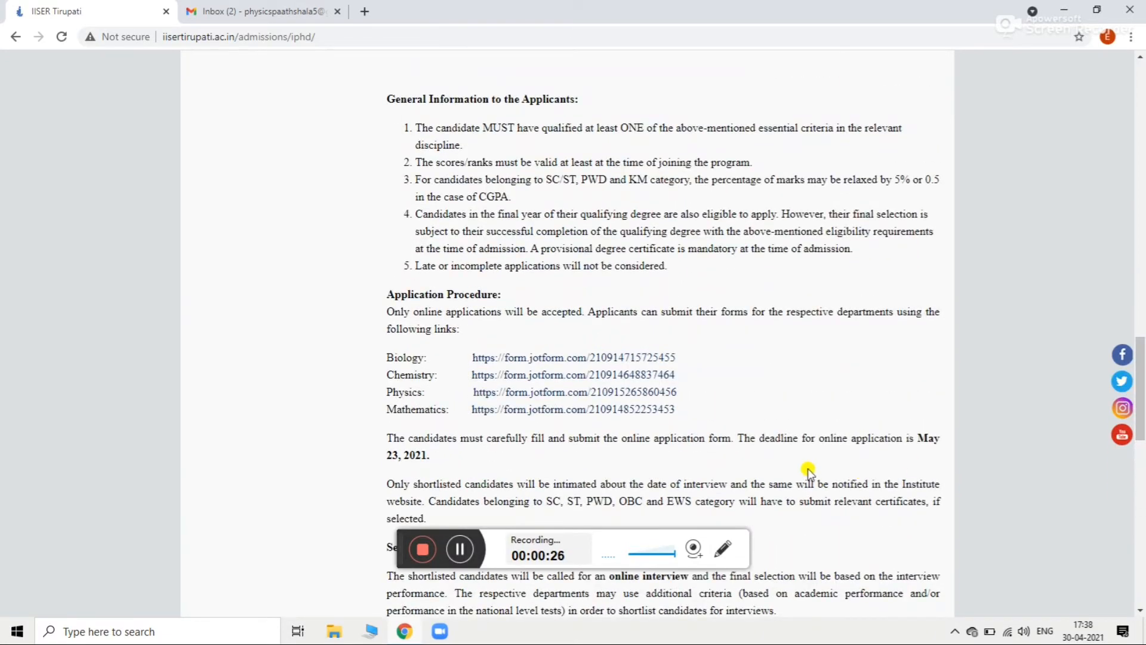
pyautogui.click(665, 394)
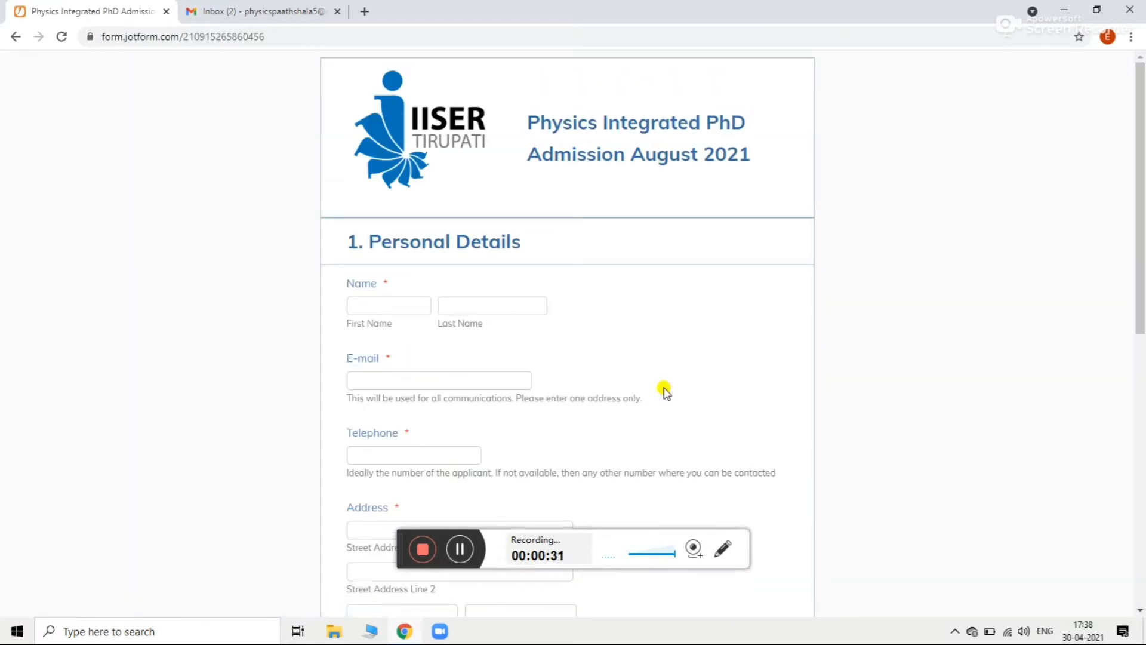
# Step: Enter the applicant's first and last name, e-mail address and telephone number in Personal Details
pyautogui.click(400, 309)
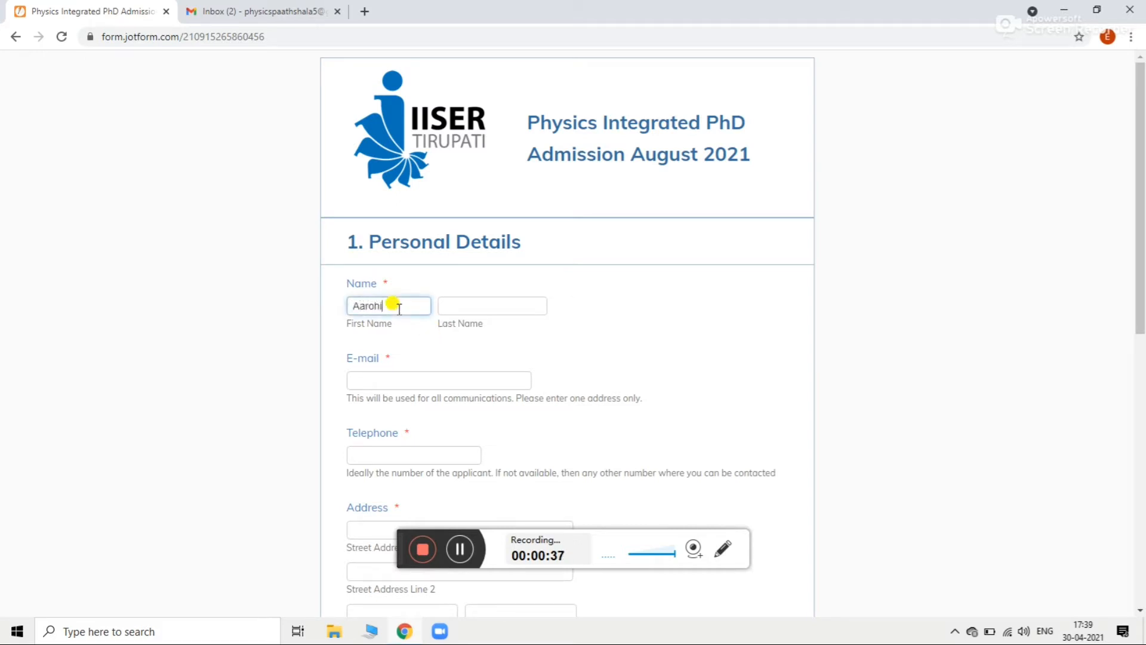
pyautogui.click(449, 307)
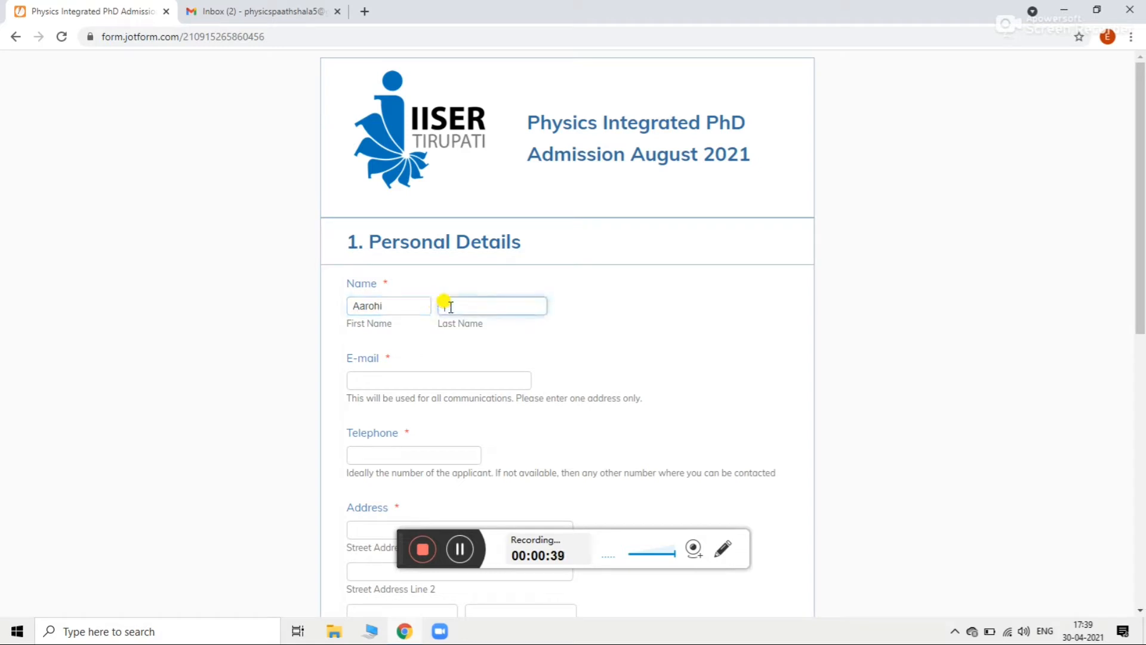
pyautogui.write('Tor')
pyautogui.click(457, 387)
pyautogui.write('[illegible]')
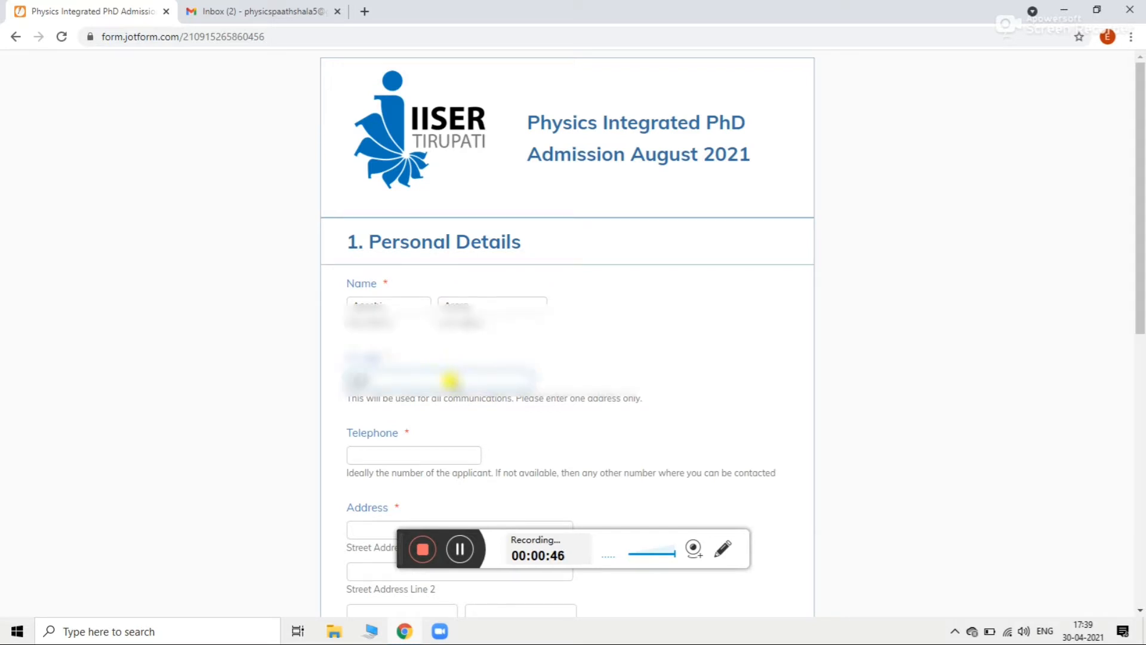
pyautogui.write('[illegible][illegible]')
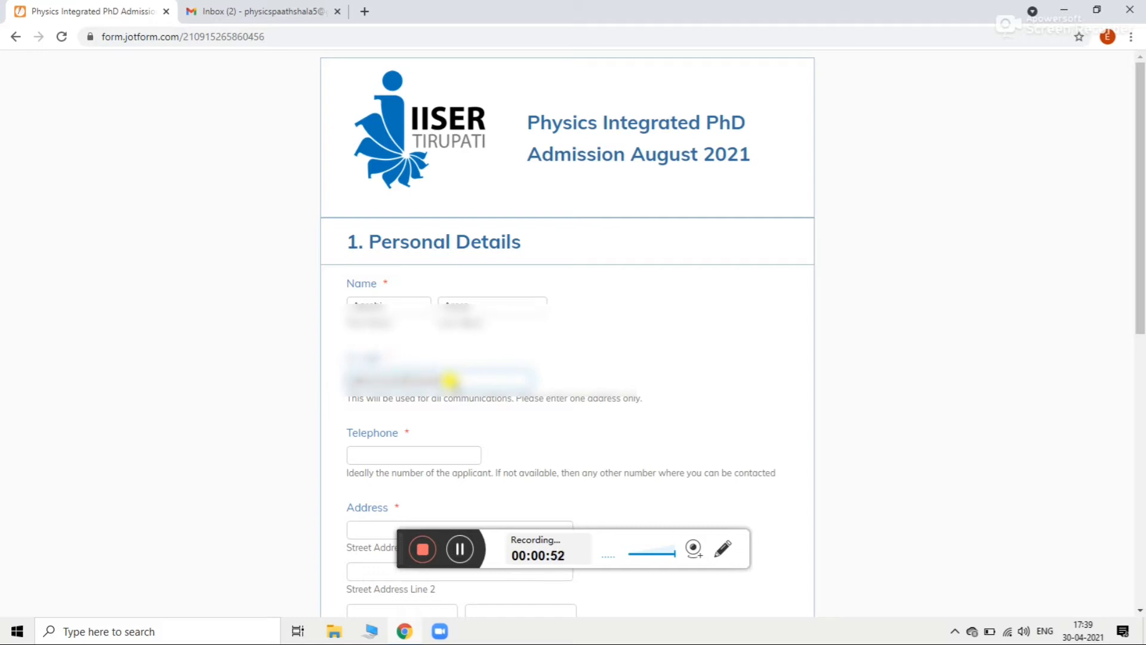
pyautogui.write('[illegible]')
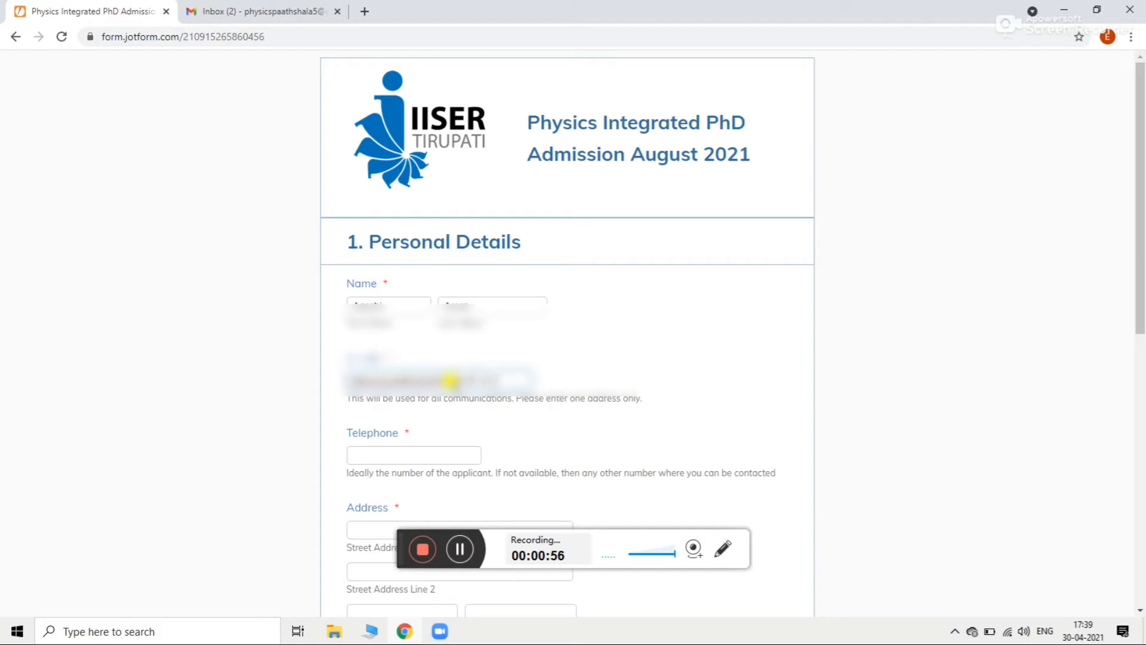
pyautogui.click(389, 455)
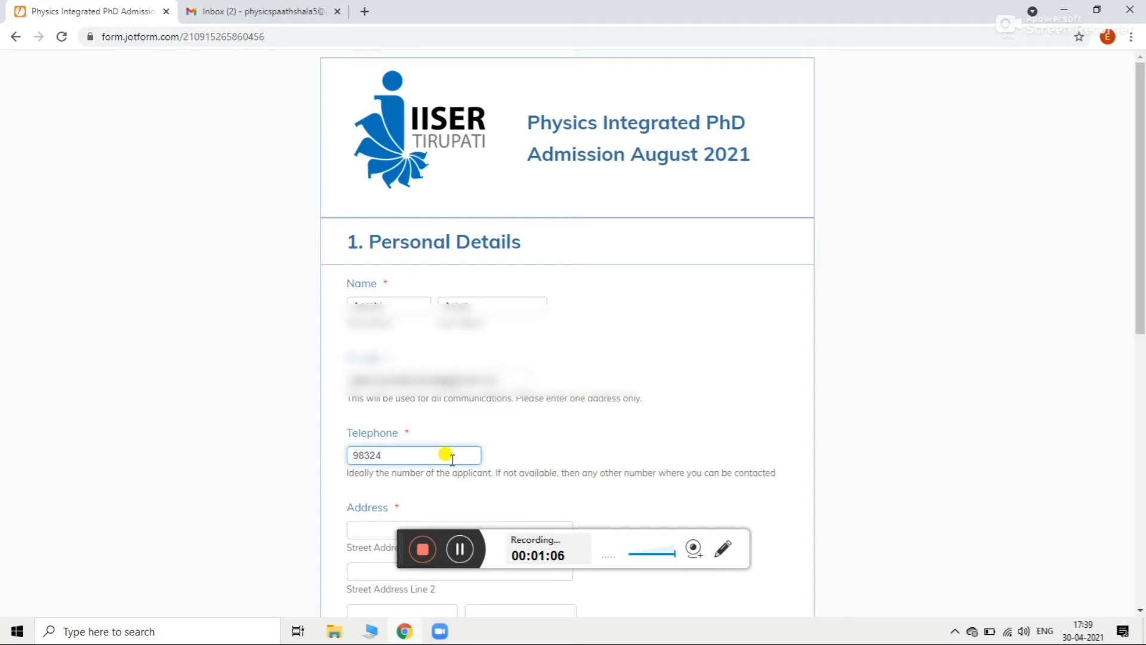
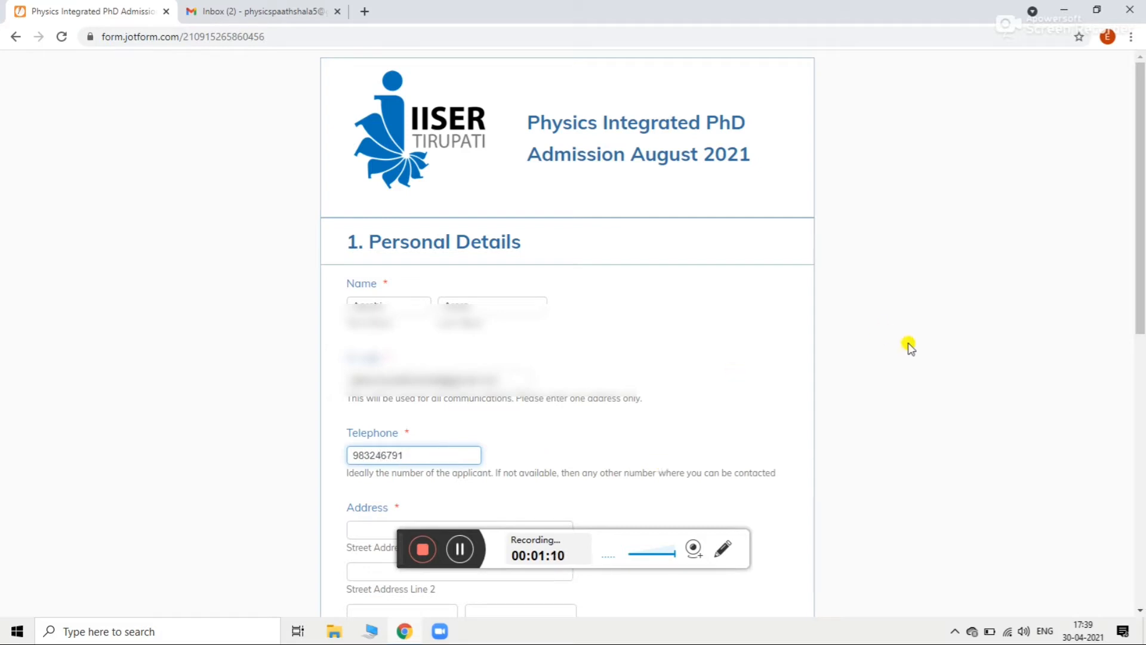
pyautogui.moveTo(1139, 226); pyautogui.dragTo(1140, 252)
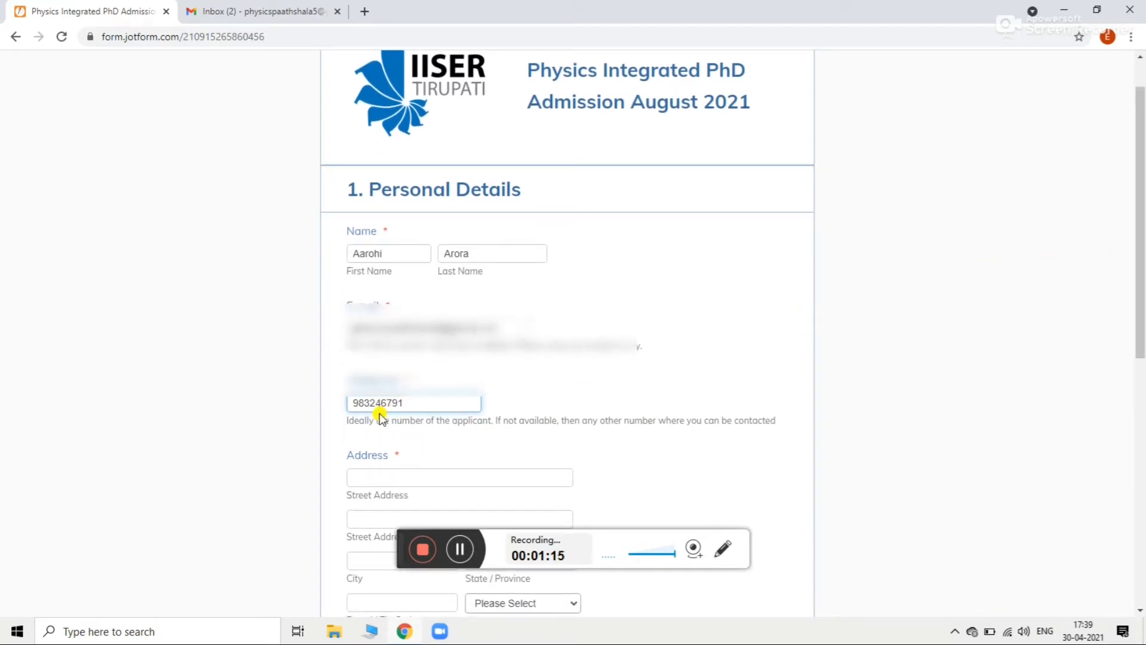
pyautogui.write('910')
# Step: Enter the applicant's street address and second address line
pyautogui.click(399, 473)
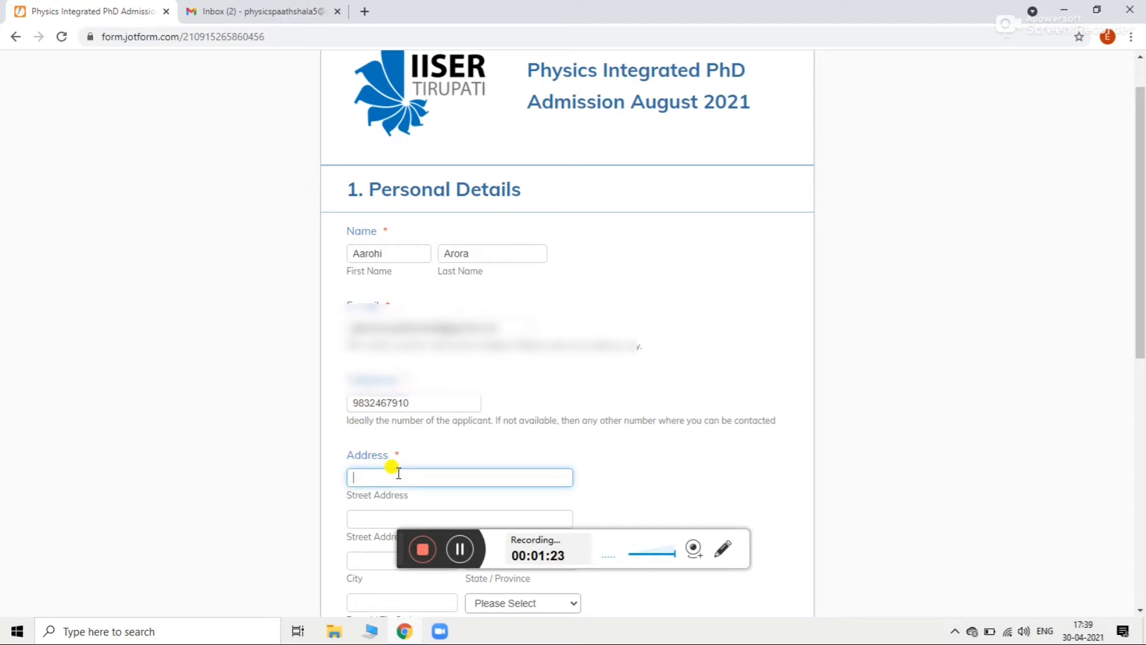
pyautogui.write('Model town')
pyautogui.click(387, 513)
pyautogui.write('B')
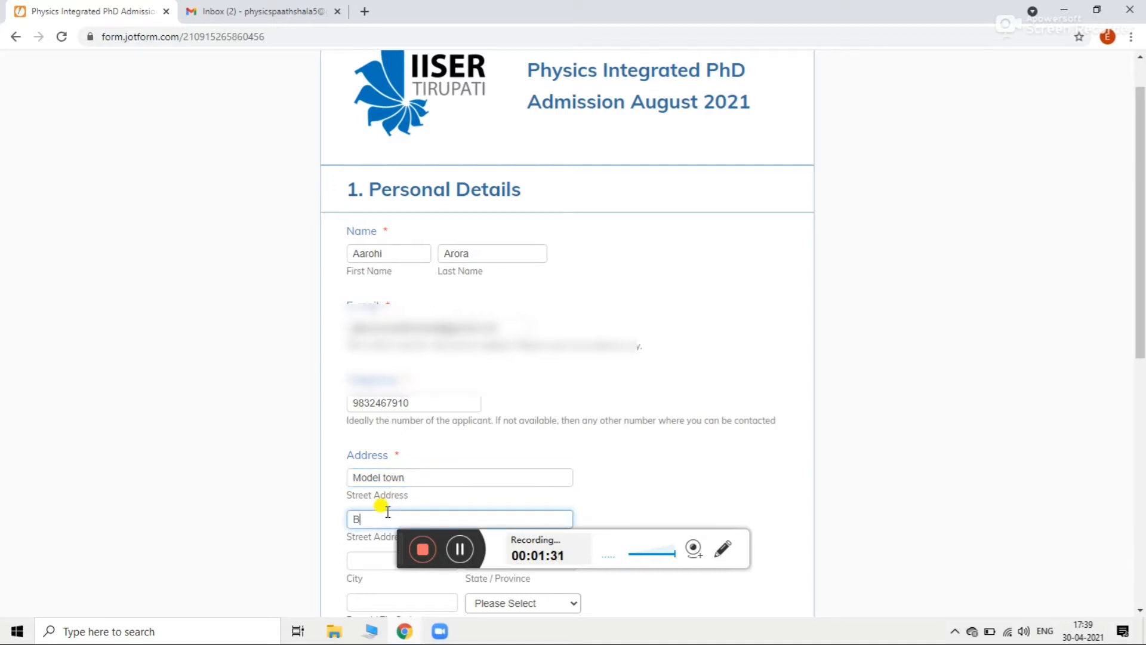
pyautogui.write('athinda')
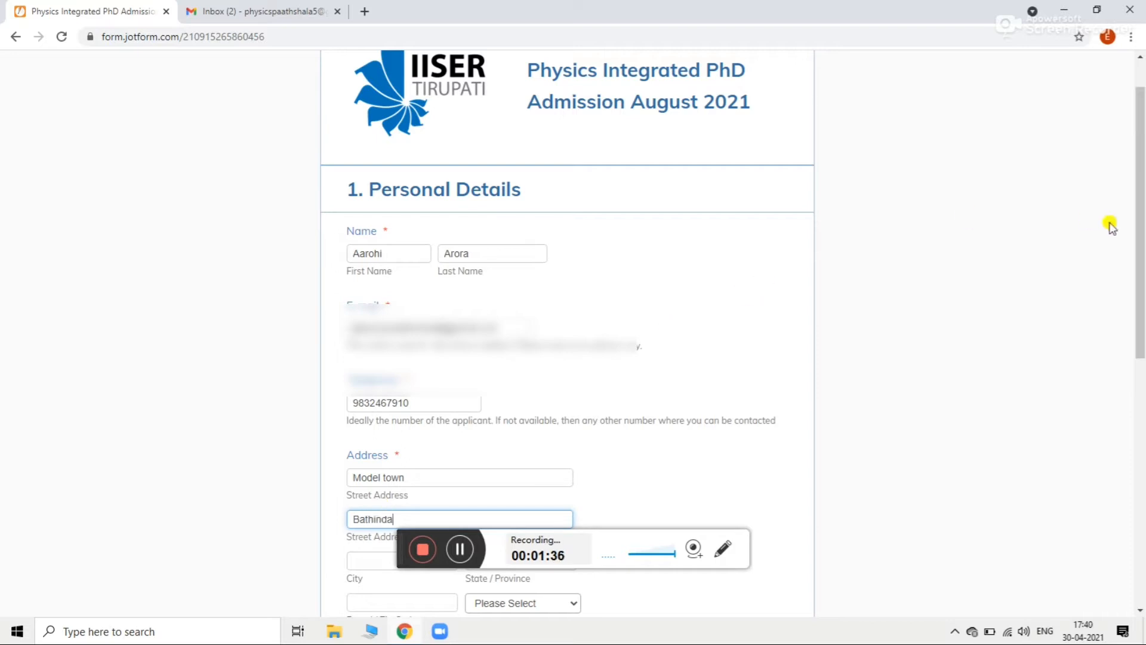
# Step: Enter the city with corrected capitalisation, the state and the postal code
pyautogui.moveTo(1140, 239); pyautogui.dragTo(1141, 412)
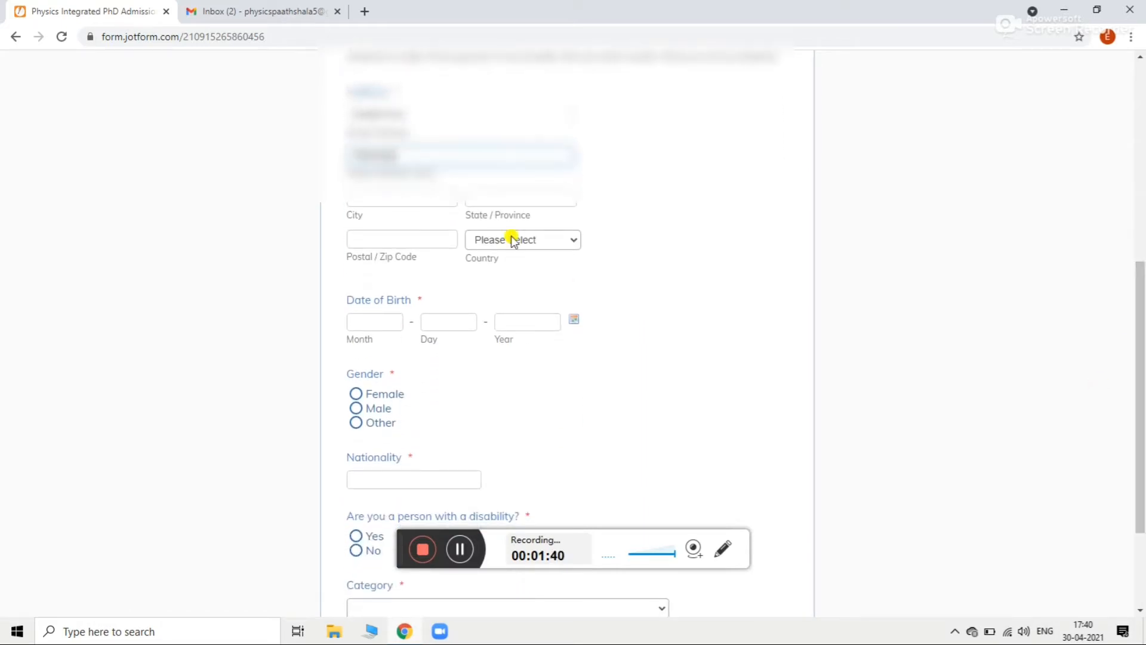
pyautogui.click(374, 187)
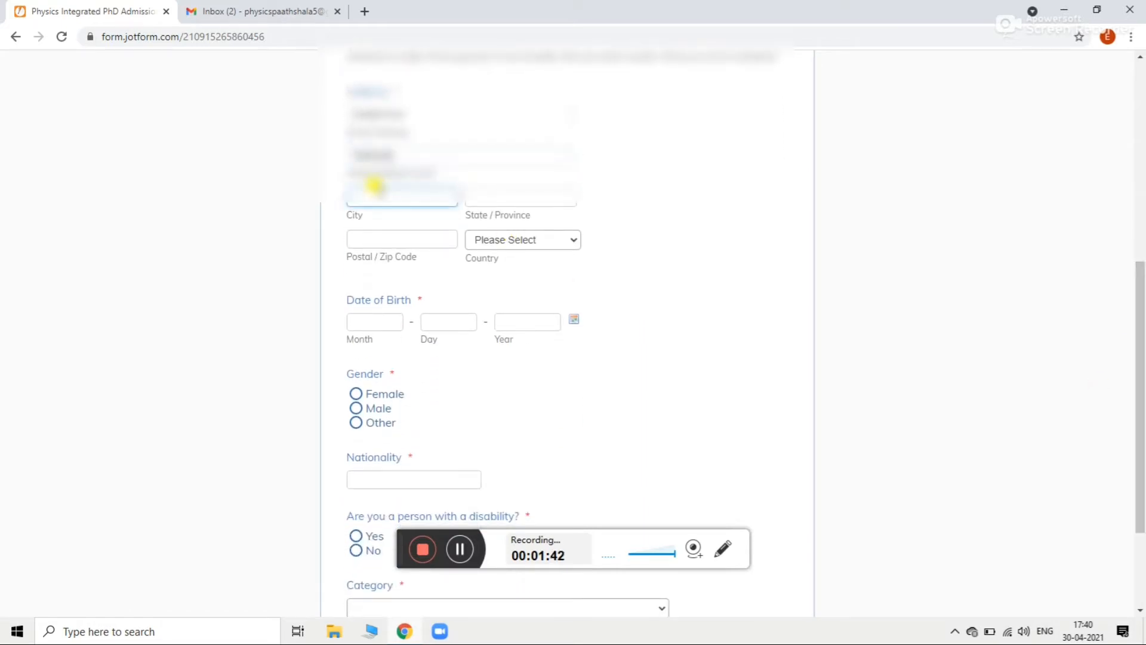
pyautogui.write('BAthinda')
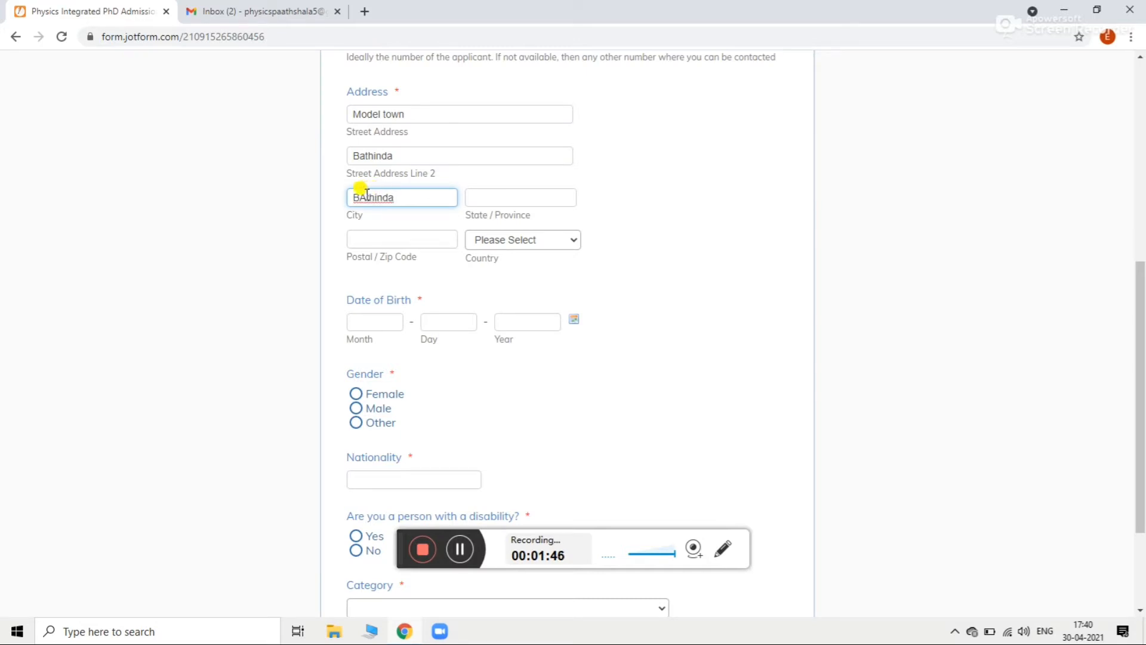
pyautogui.click(366, 195)
pyautogui.press('BackSpace')
pyautogui.write('a')
pyautogui.click(515, 203)
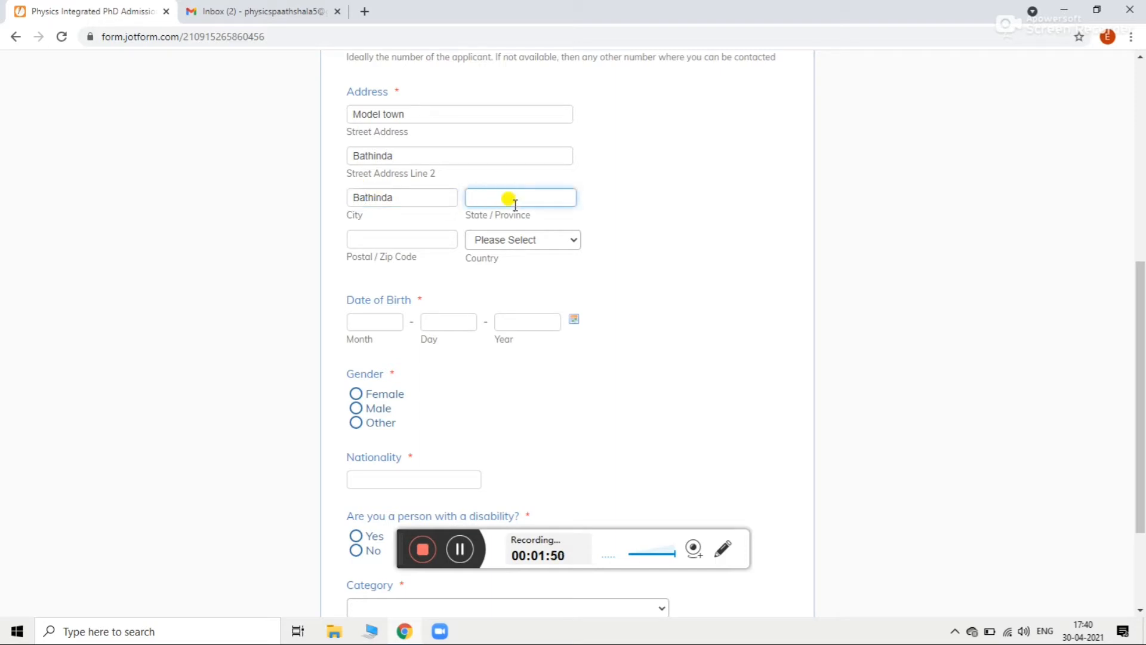
pyautogui.write('Punjab')
pyautogui.click(443, 236)
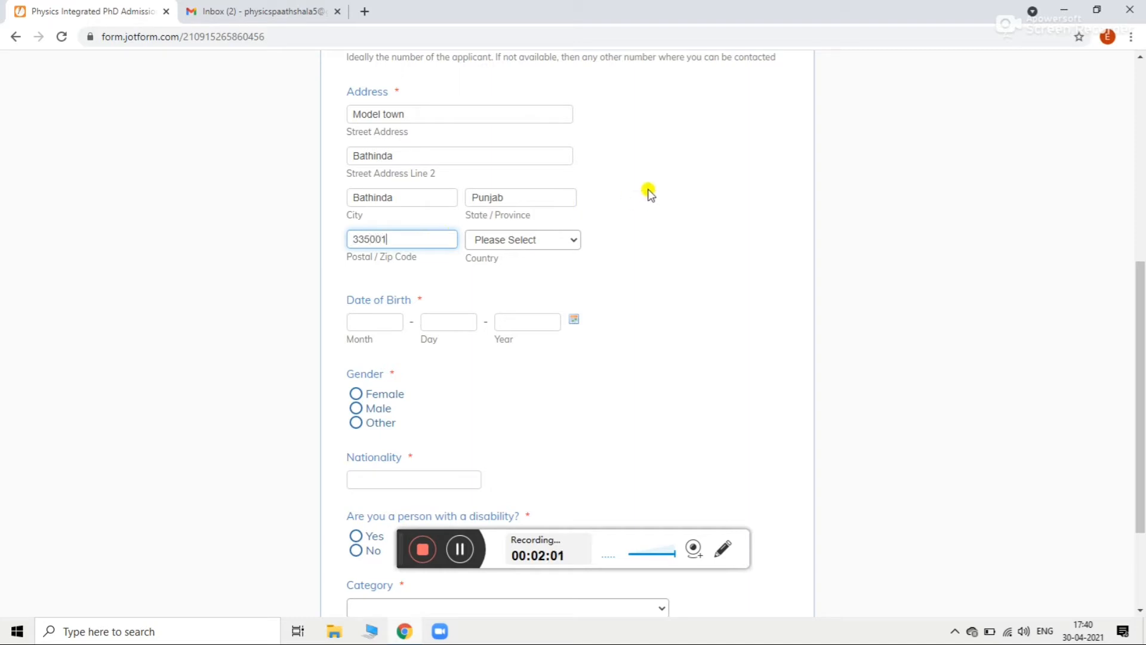
# Step: Choose India as the address country
pyautogui.click(550, 239)
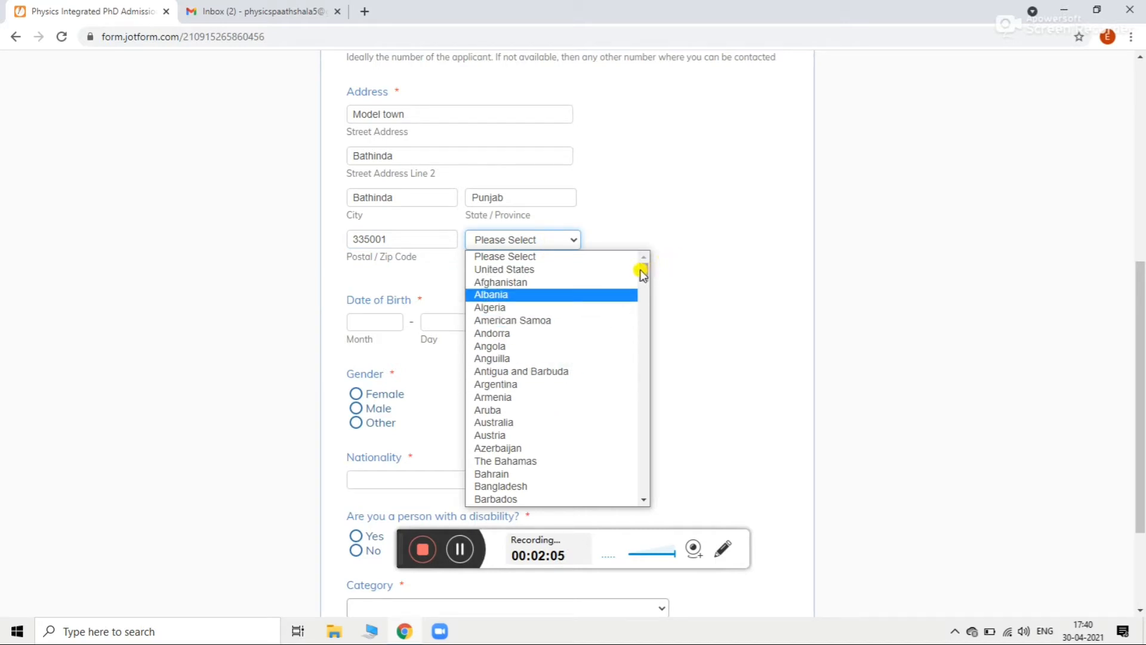
pyautogui.moveTo(643, 271); pyautogui.dragTo(651, 346)
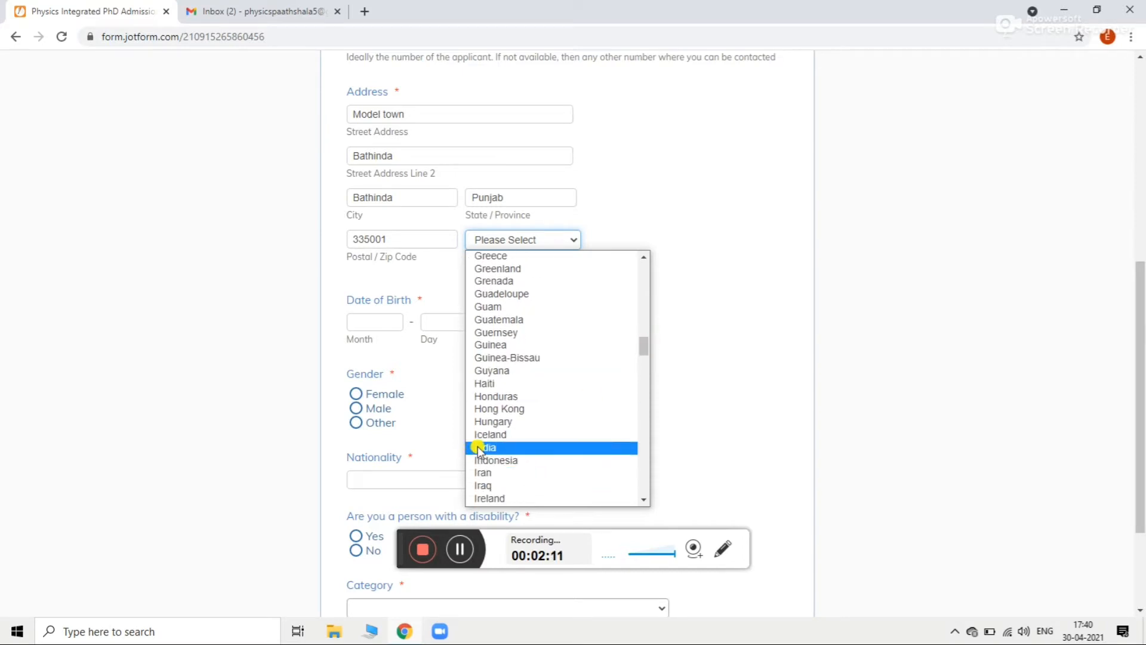
pyautogui.click(483, 448)
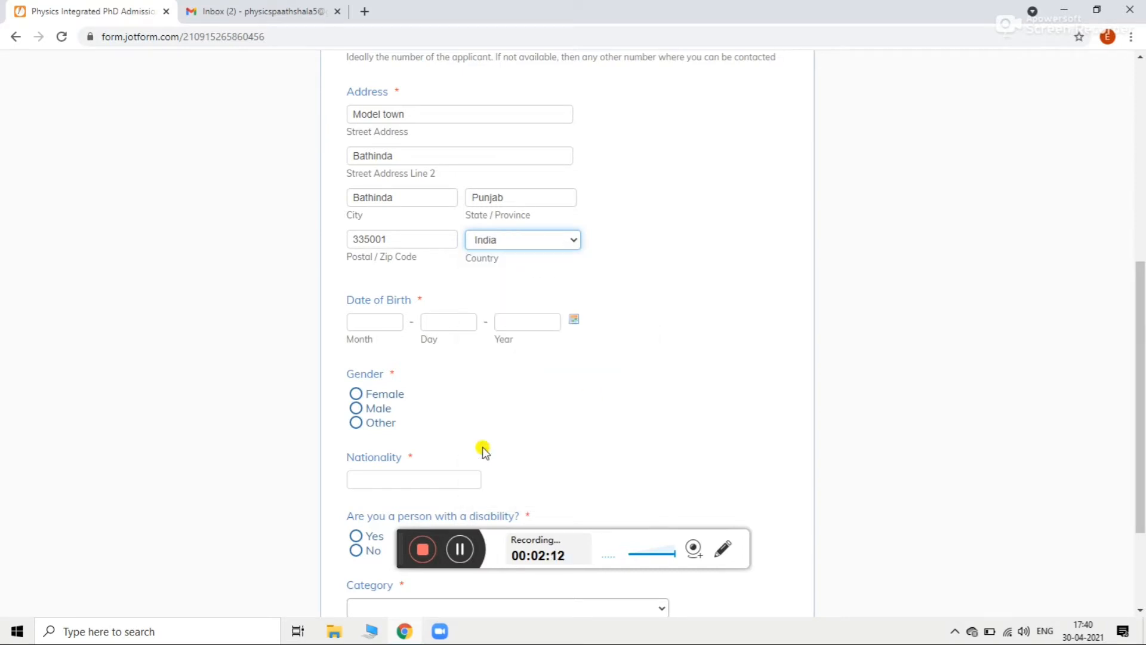
# Step: Set the date of birth to 04-06-2000, correcting the year to 2000
pyautogui.click(364, 321)
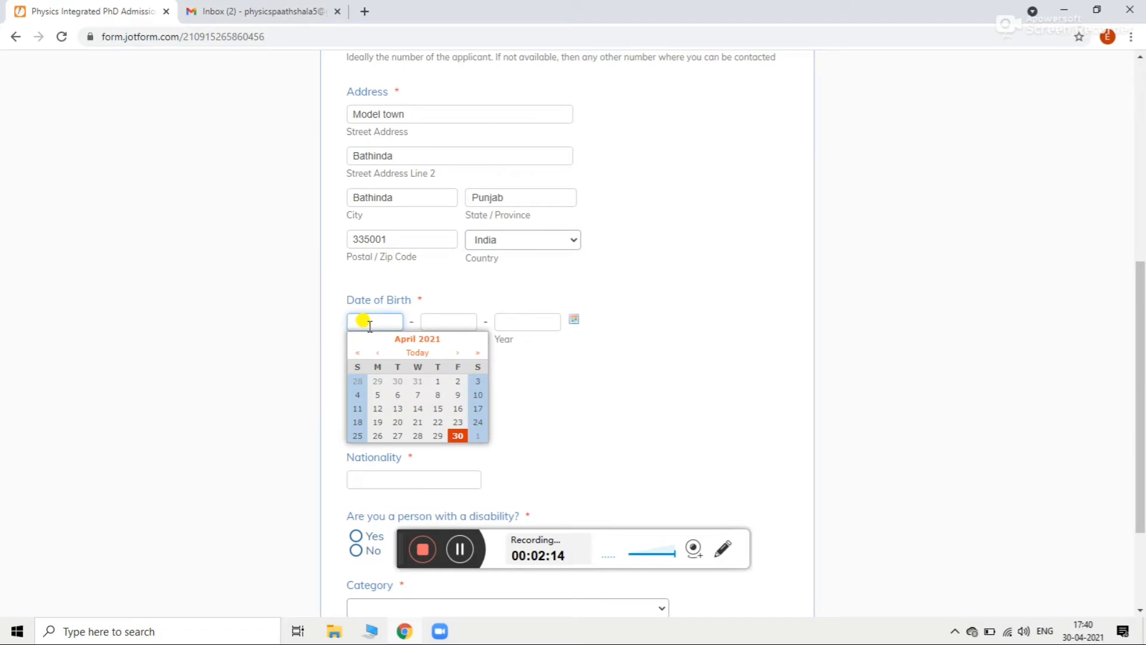
pyautogui.click(397, 393)
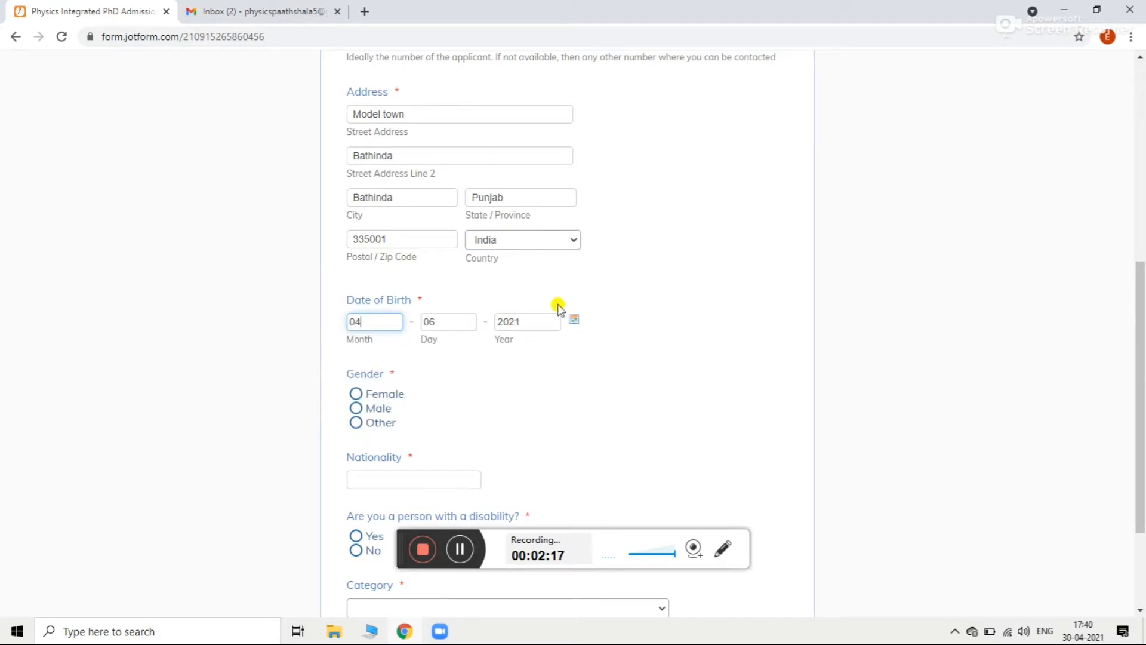
pyautogui.click(545, 323)
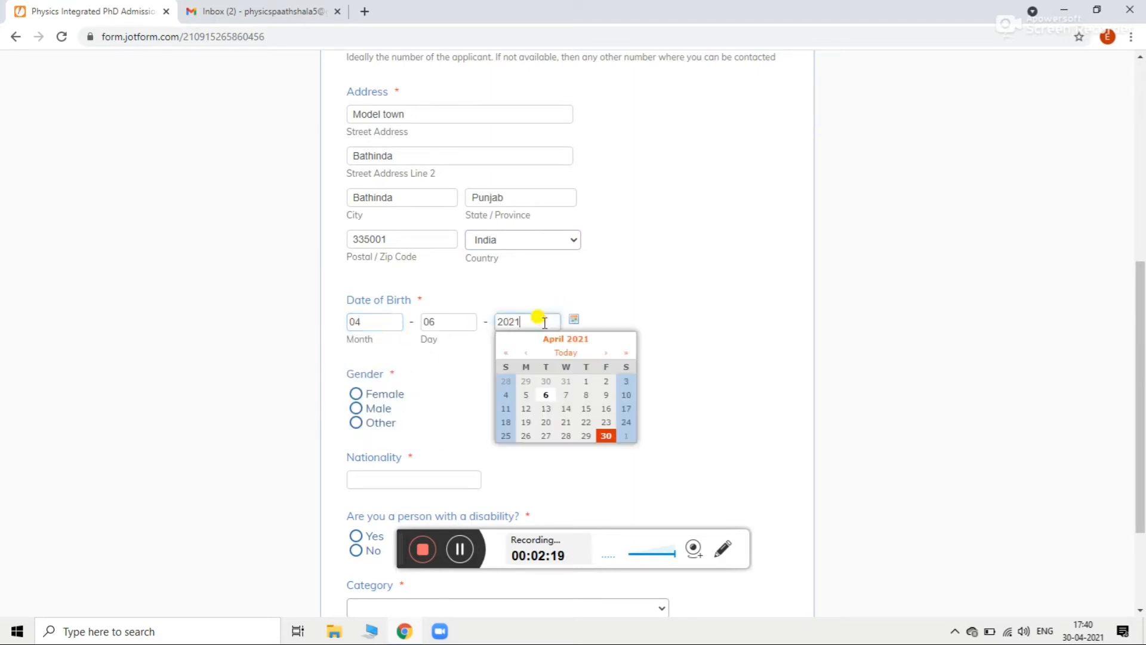
pyautogui.press('BackSpace')
pyautogui.press('BackSpace')
pyautogui.write('00')
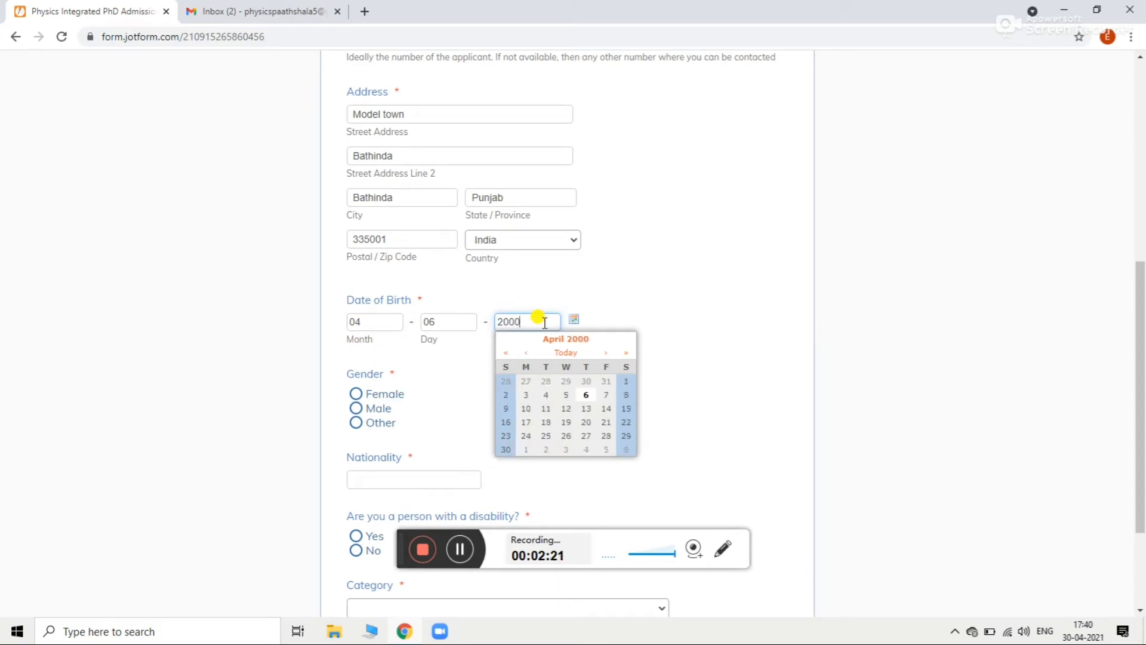
pyautogui.click(414, 372)
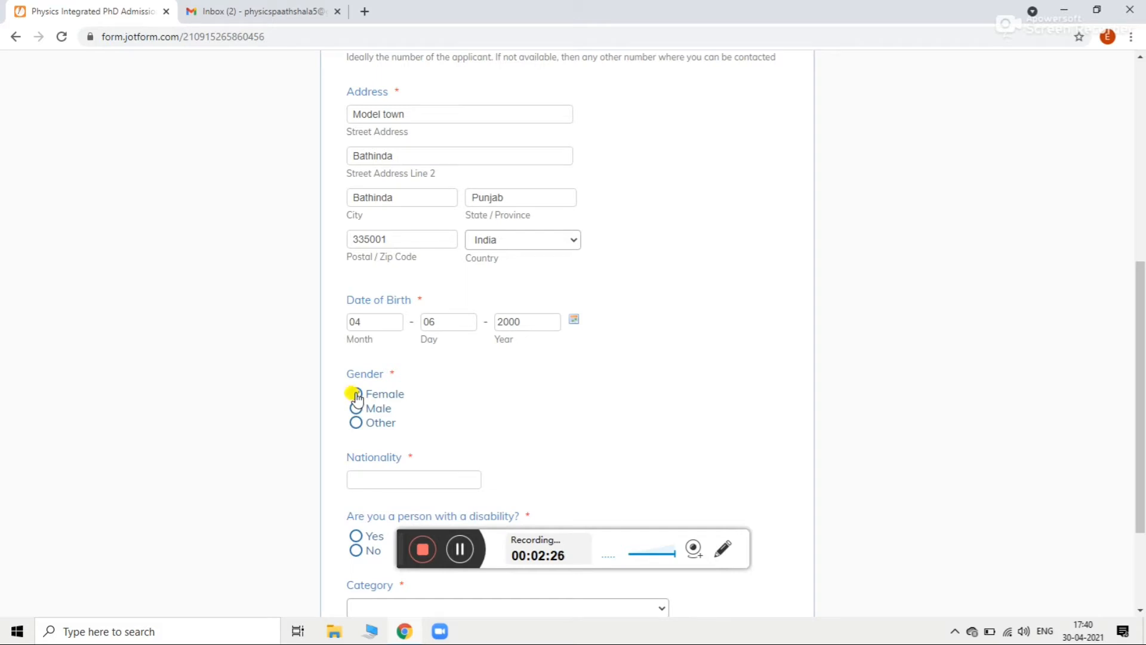
# Step: Give Indian nationality, answer No to disability, choose General category, and go to the next page
pyautogui.click(407, 480)
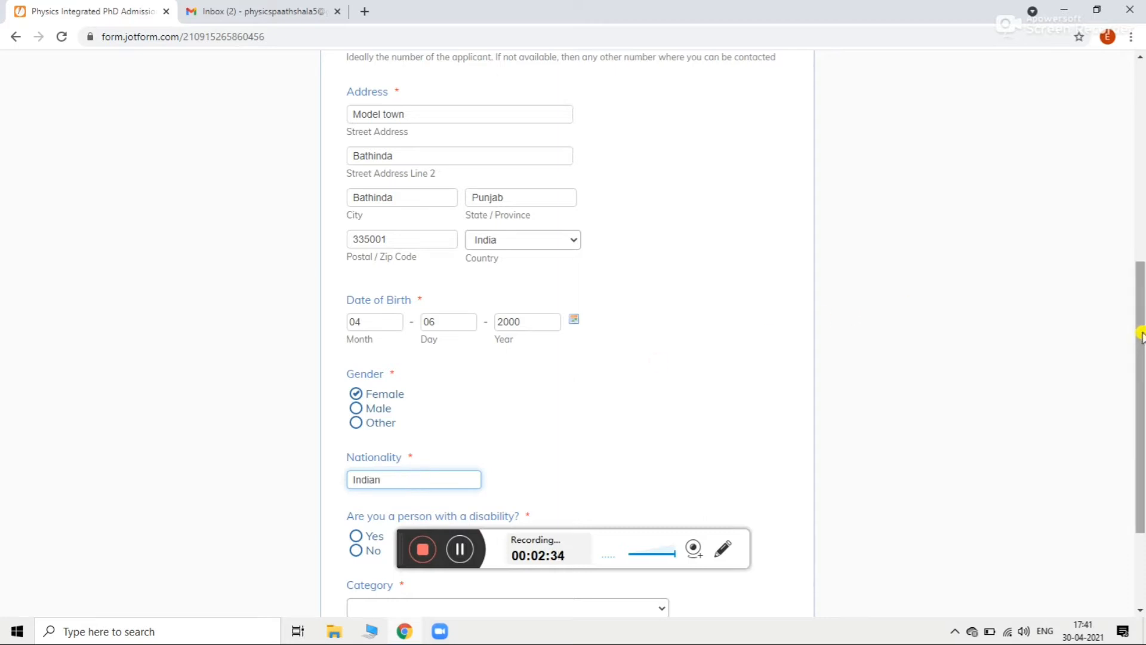
pyautogui.moveTo(1140, 332); pyautogui.dragTo(1140, 418)
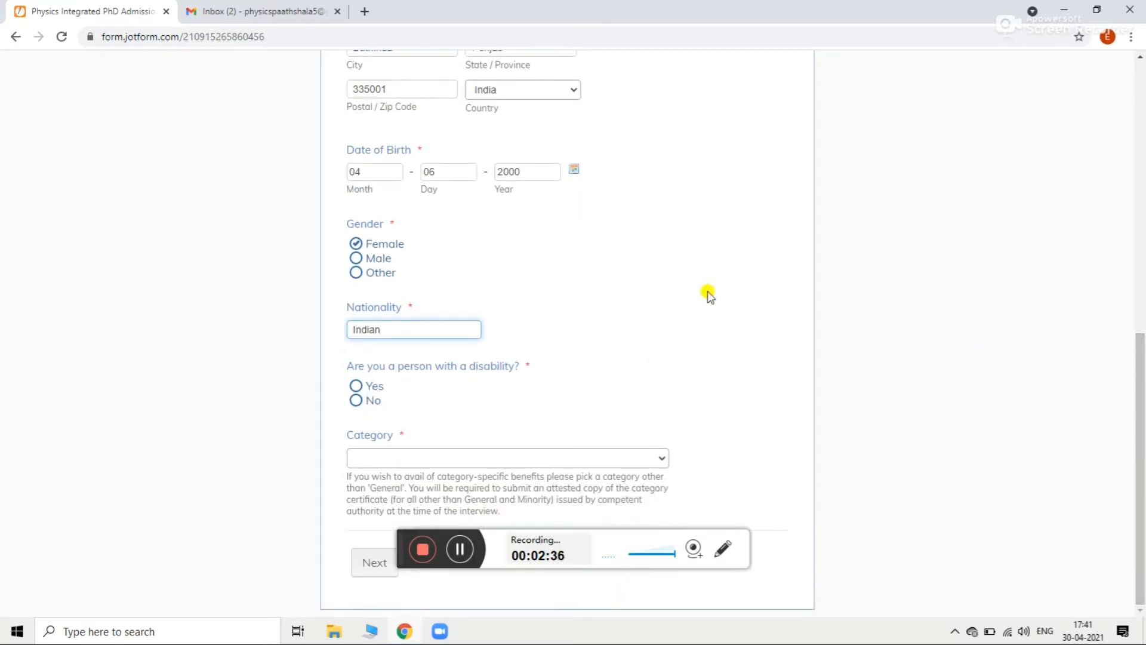
pyautogui.click(355, 400)
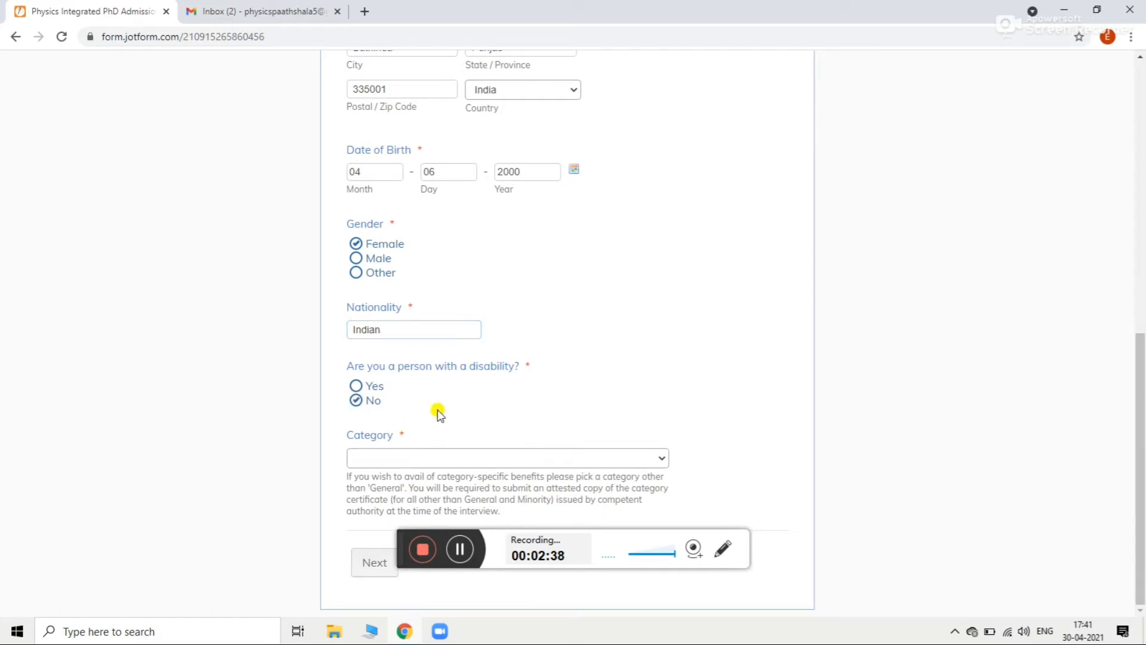
pyautogui.click(651, 455)
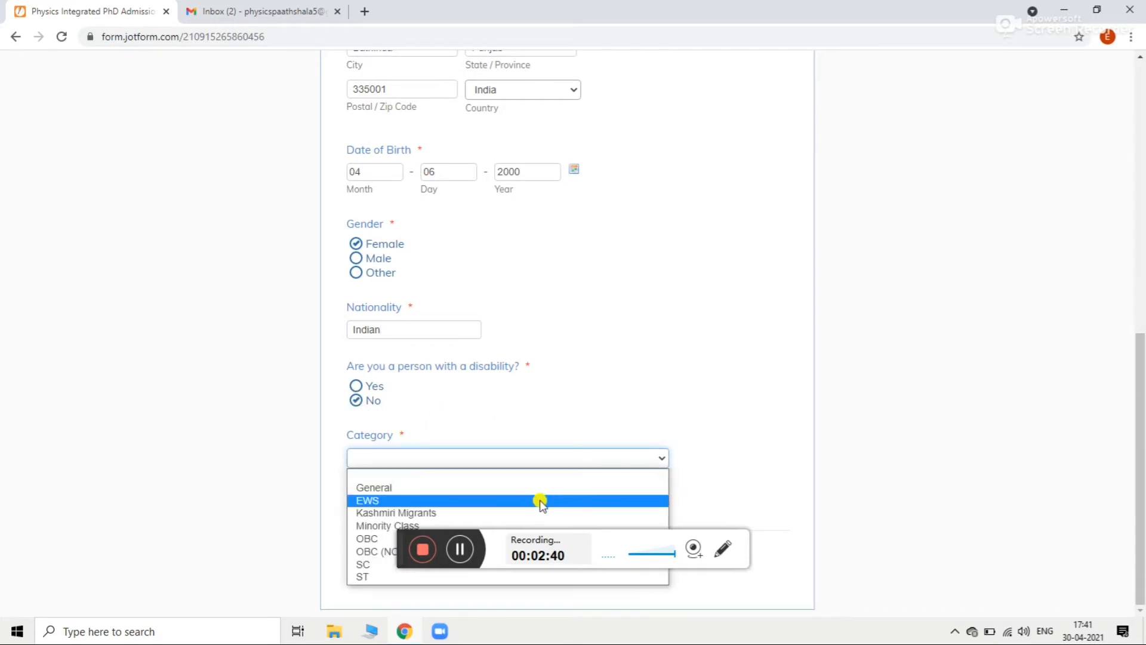
pyautogui.click(510, 488)
pyautogui.click(375, 559)
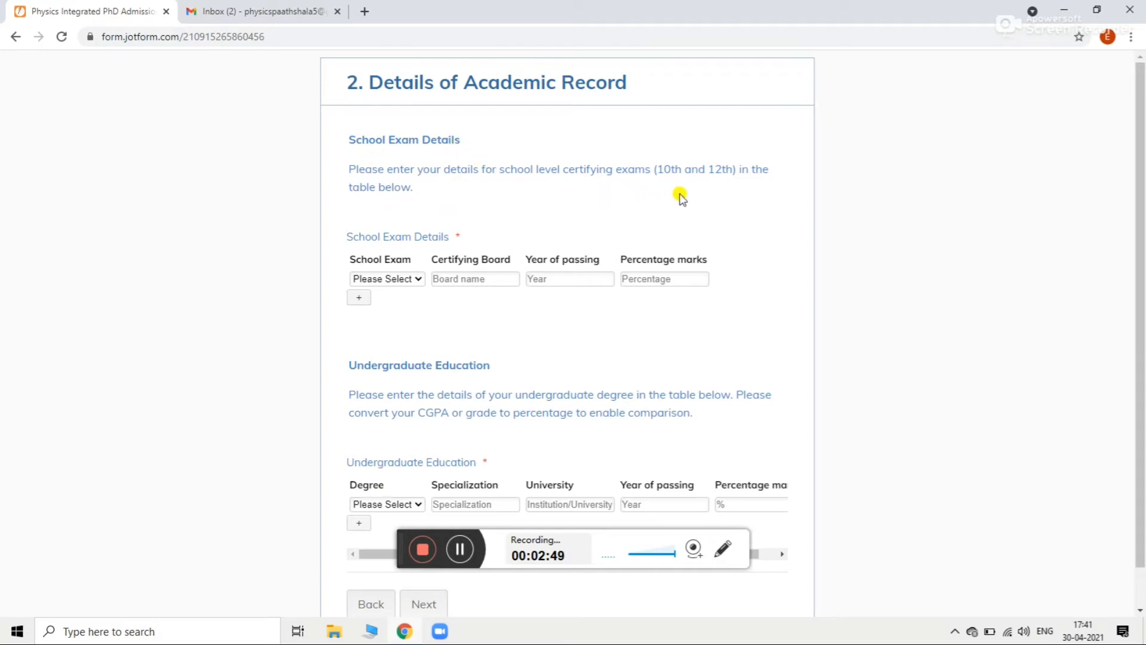
# Step: Fill the first school exam row with Class 10, CBSE, 2016 and 95%
pyautogui.click(407, 280)
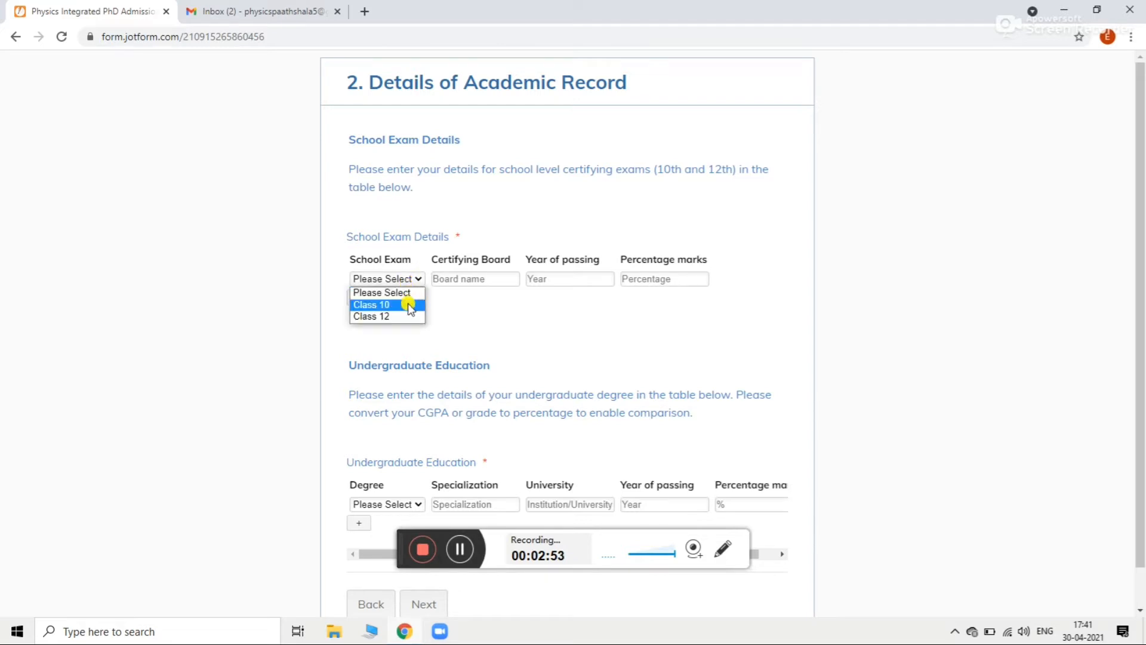
pyautogui.click(406, 305)
pyautogui.click(467, 279)
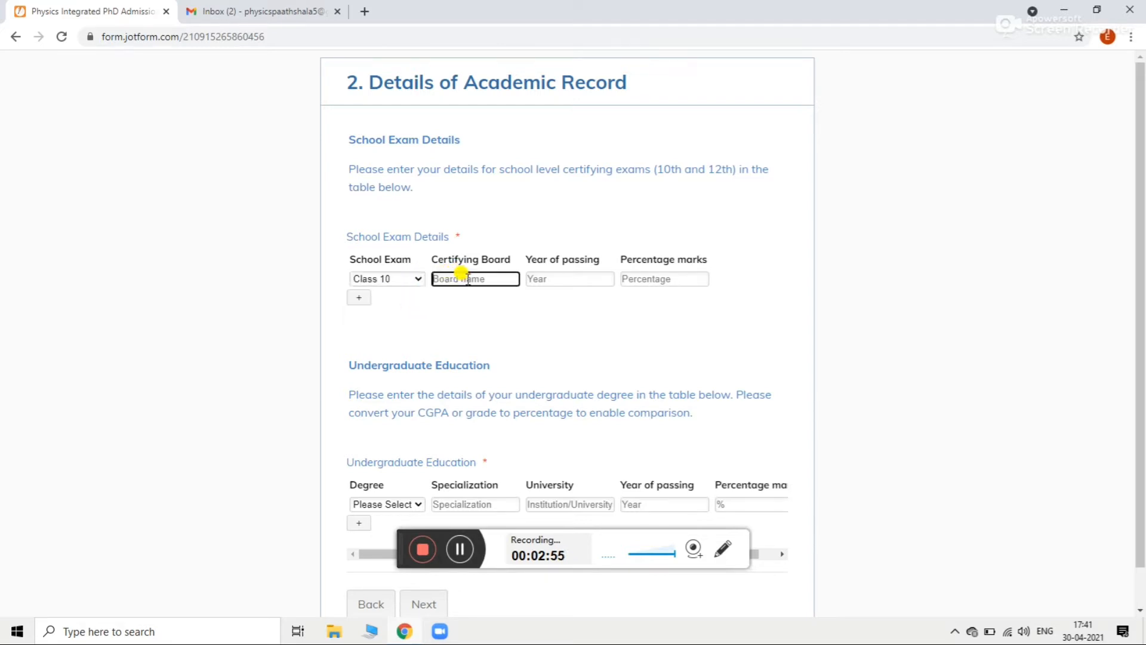
pyautogui.write('c')
pyautogui.press('BackSpace')
pyautogui.write('CBSE')
pyautogui.click(604, 279)
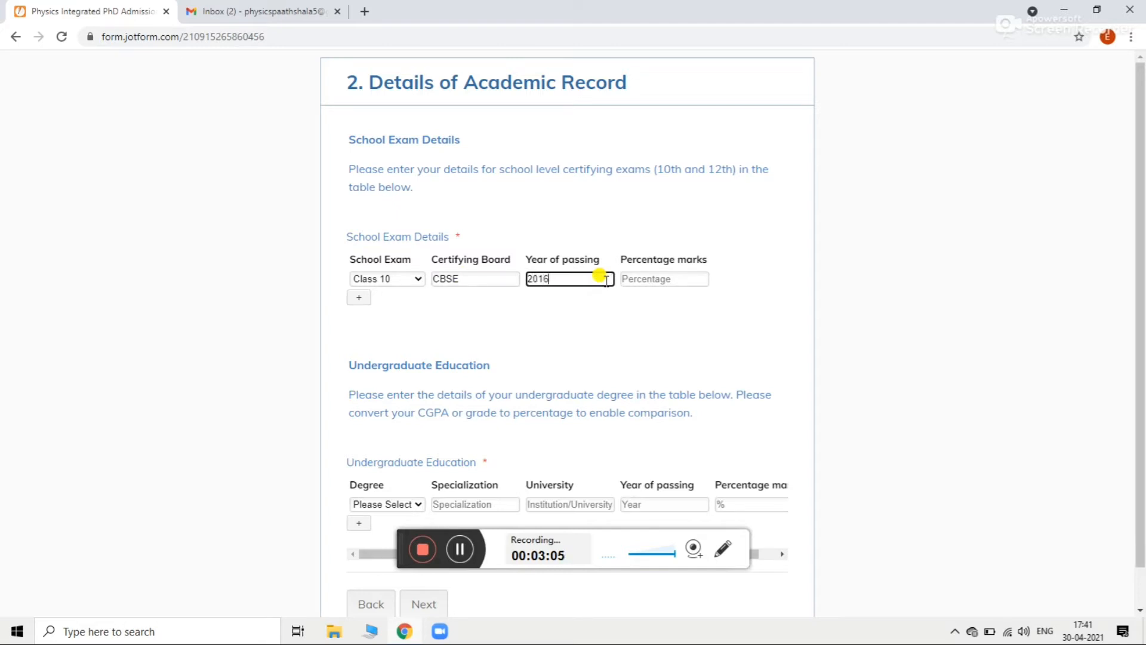
pyautogui.click(632, 278)
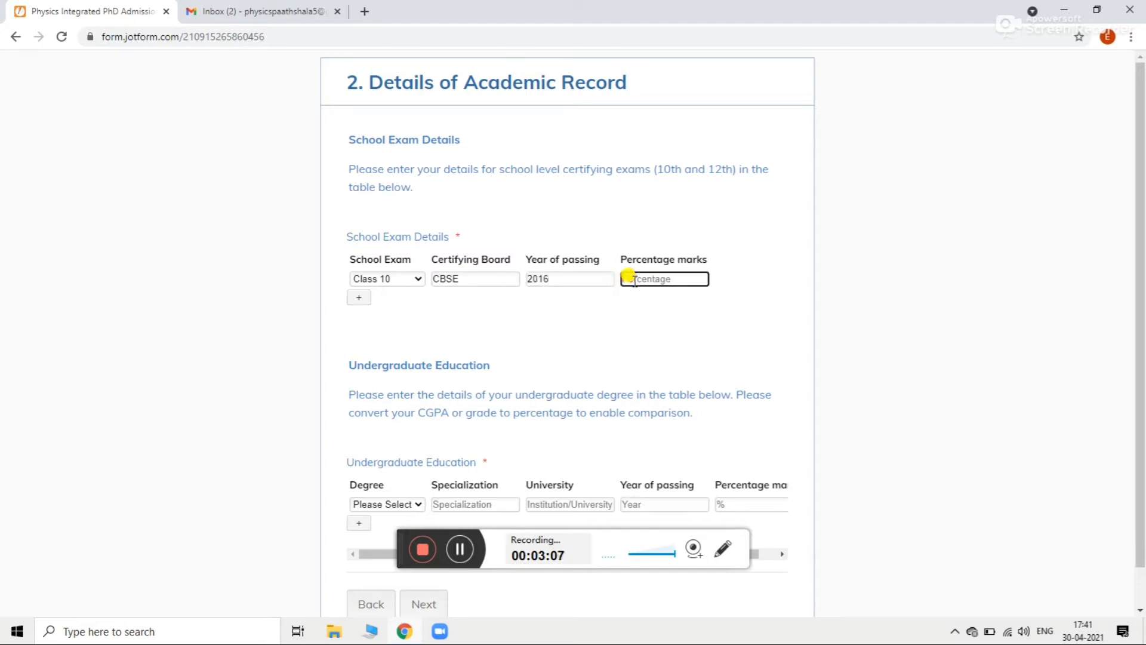
pyautogui.write('95')
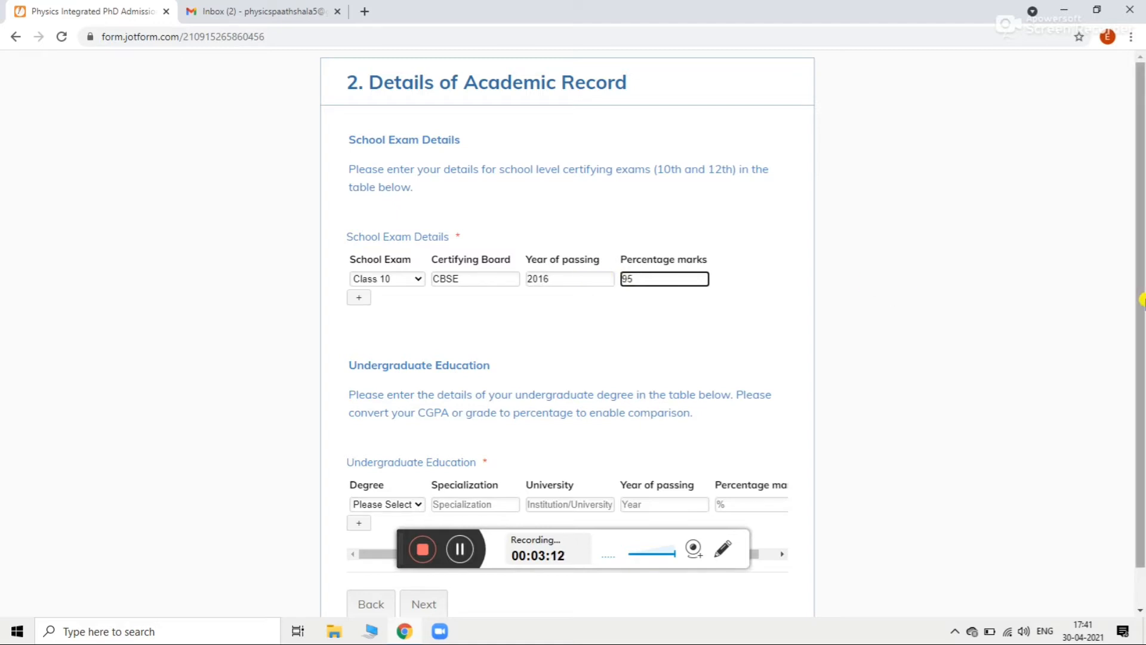
pyautogui.scroll(-1, 1141, 301)
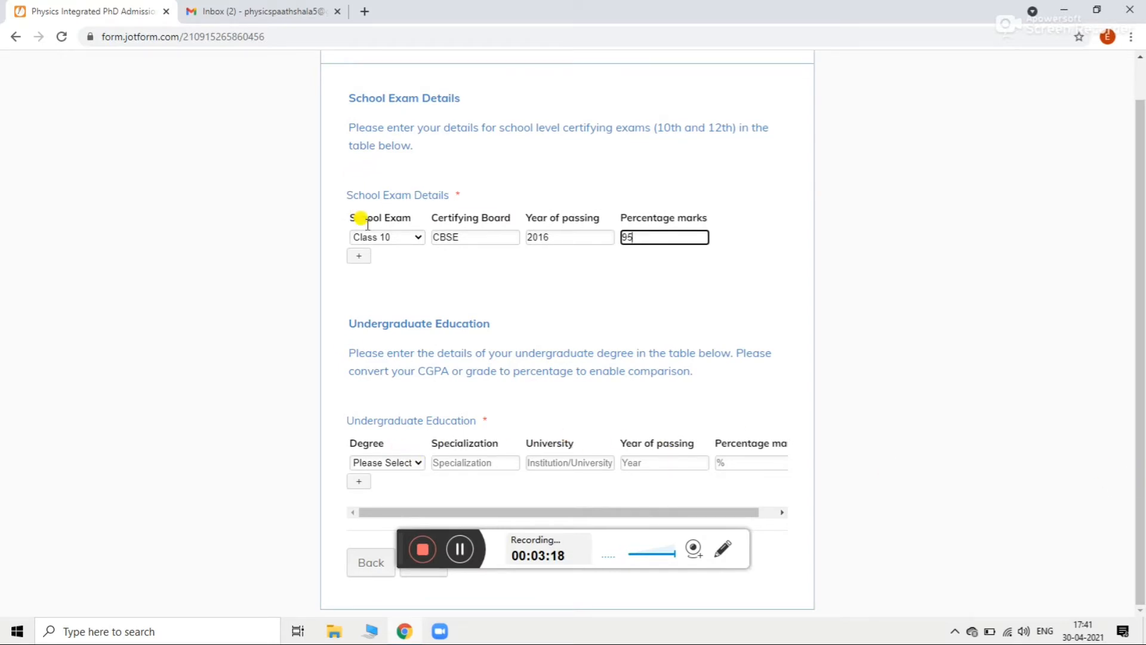
# Step: Add a second row for Class 12 with CBSE, 2018 and 96%
pyautogui.click(361, 258)
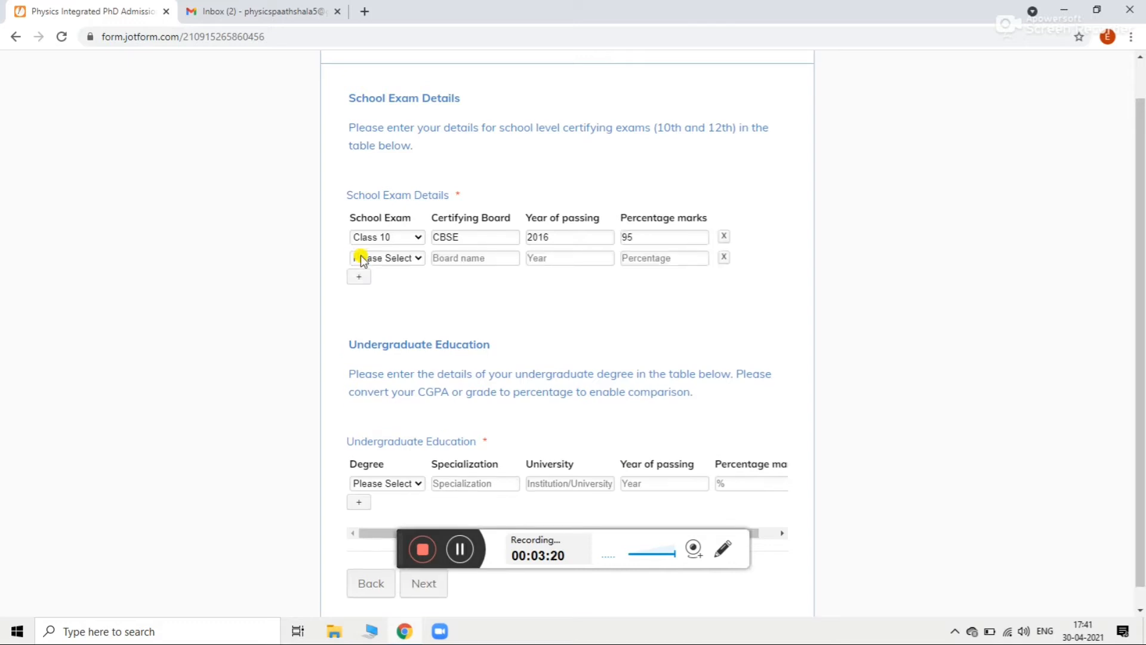
pyautogui.click(385, 258)
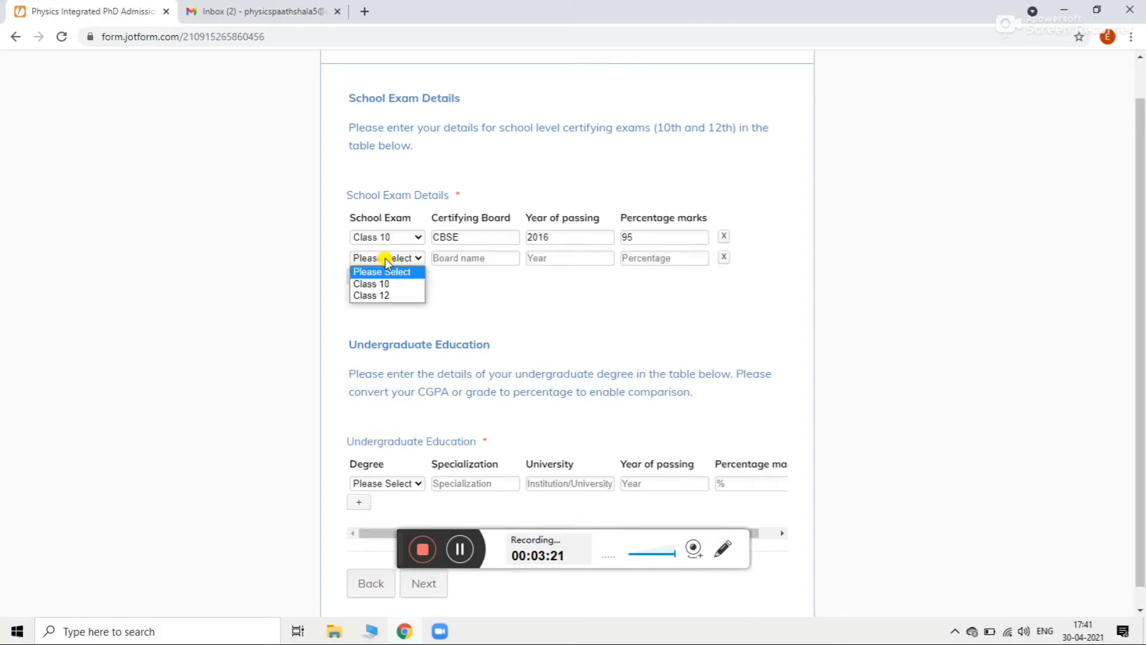
pyautogui.click(397, 296)
pyautogui.click(488, 257)
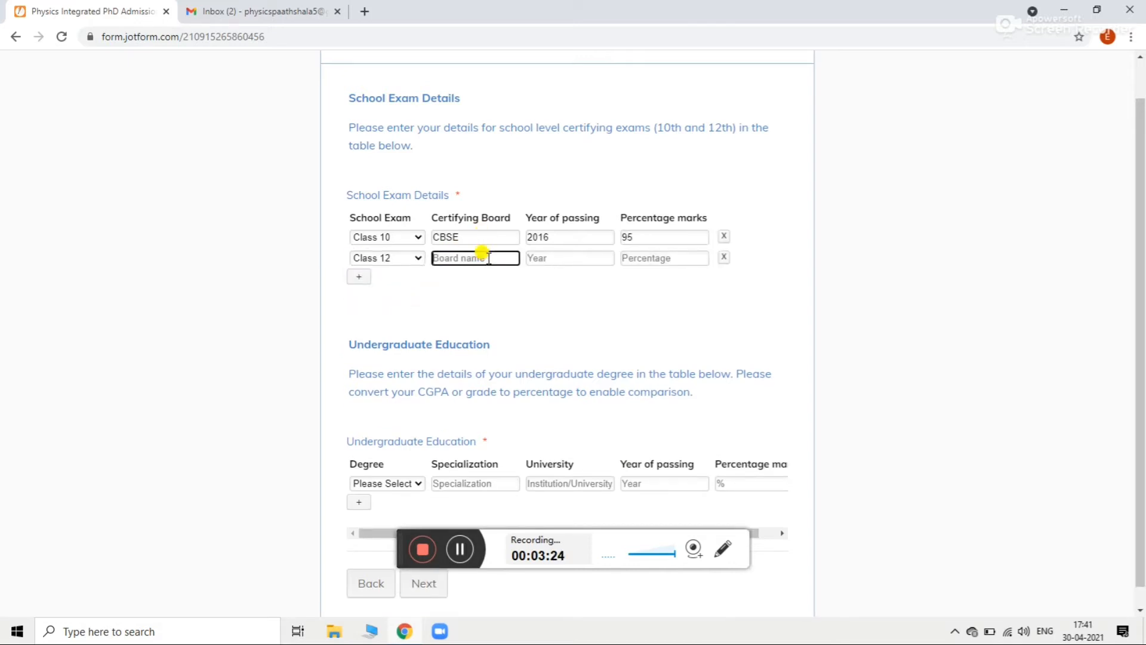
pyautogui.write('CBSE')
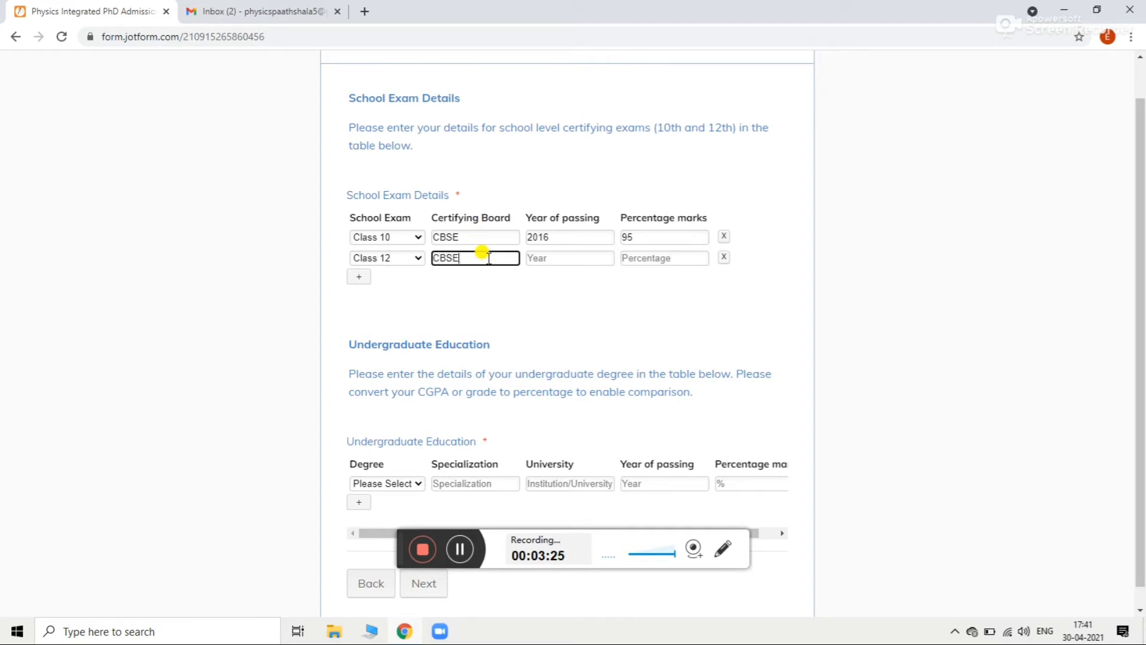
pyautogui.click(542, 257)
pyautogui.write('2')
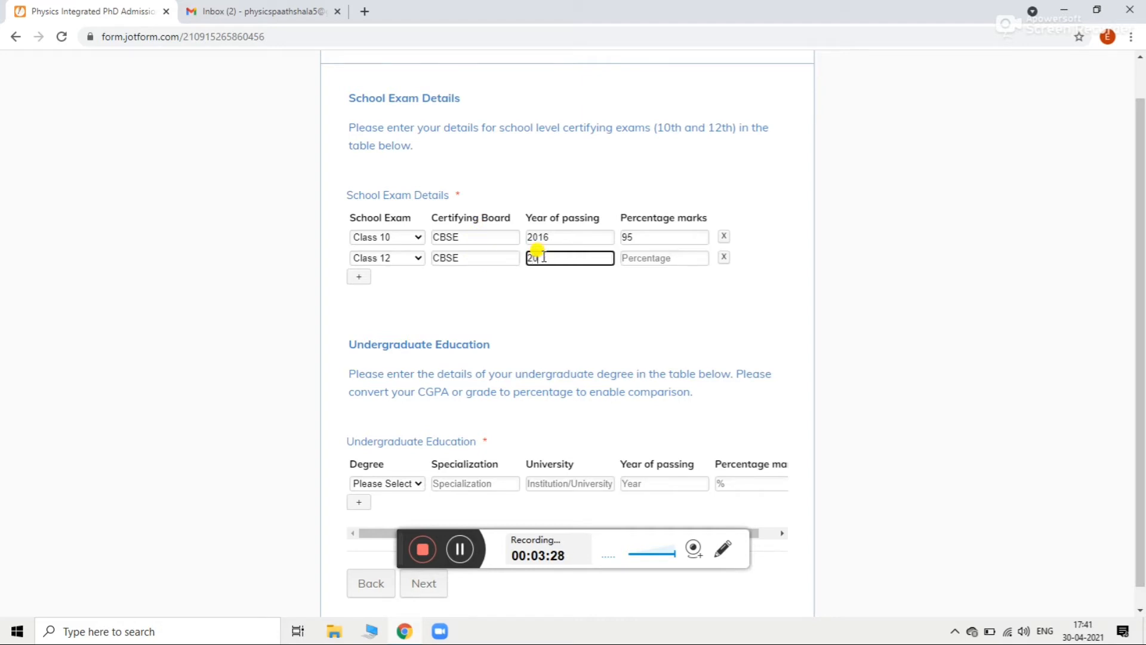
pyautogui.write('018')
pyautogui.click(625, 258)
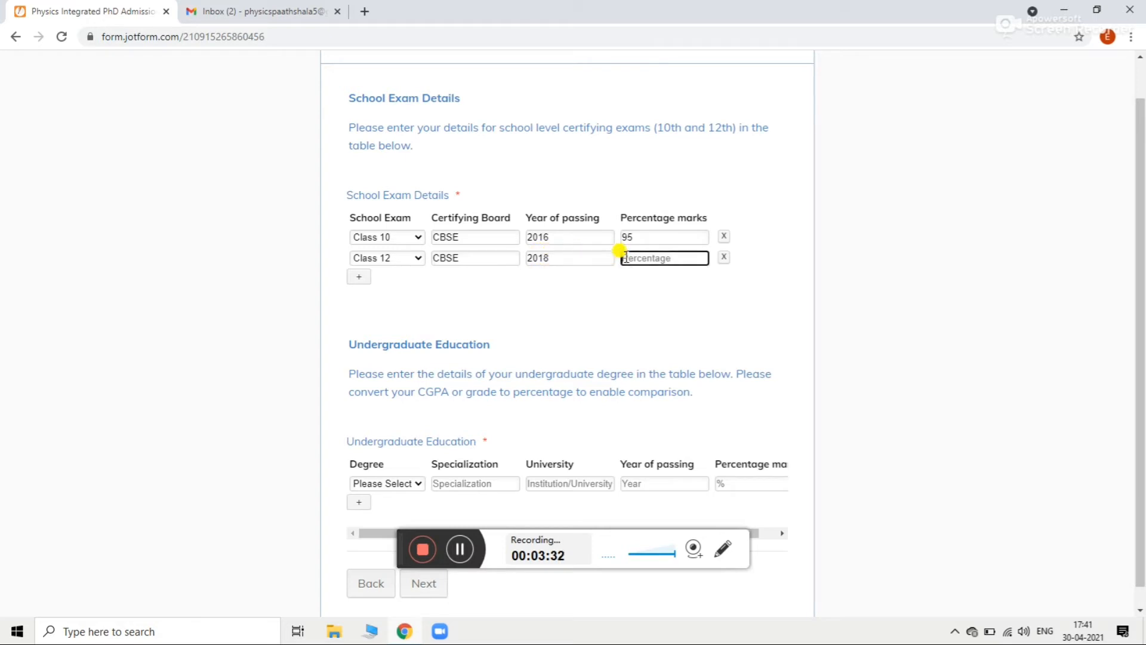
pyautogui.write('96')
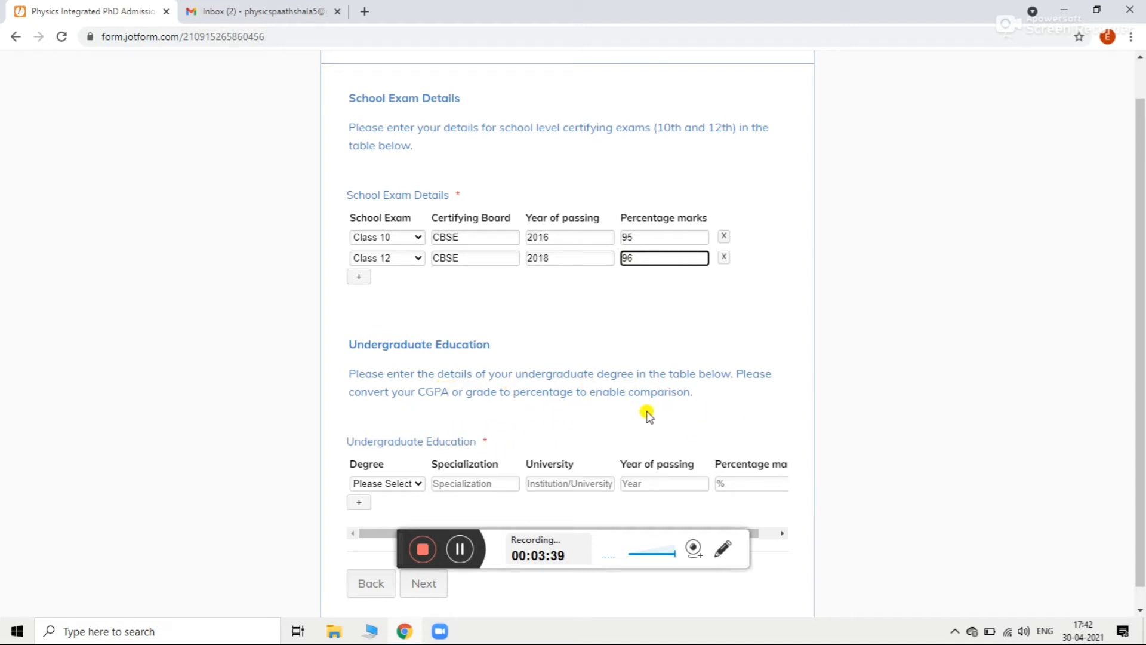
# Step: Set the undergraduate row to Bachelors in Physics at Punjab University
pyautogui.click(408, 488)
pyautogui.click(411, 506)
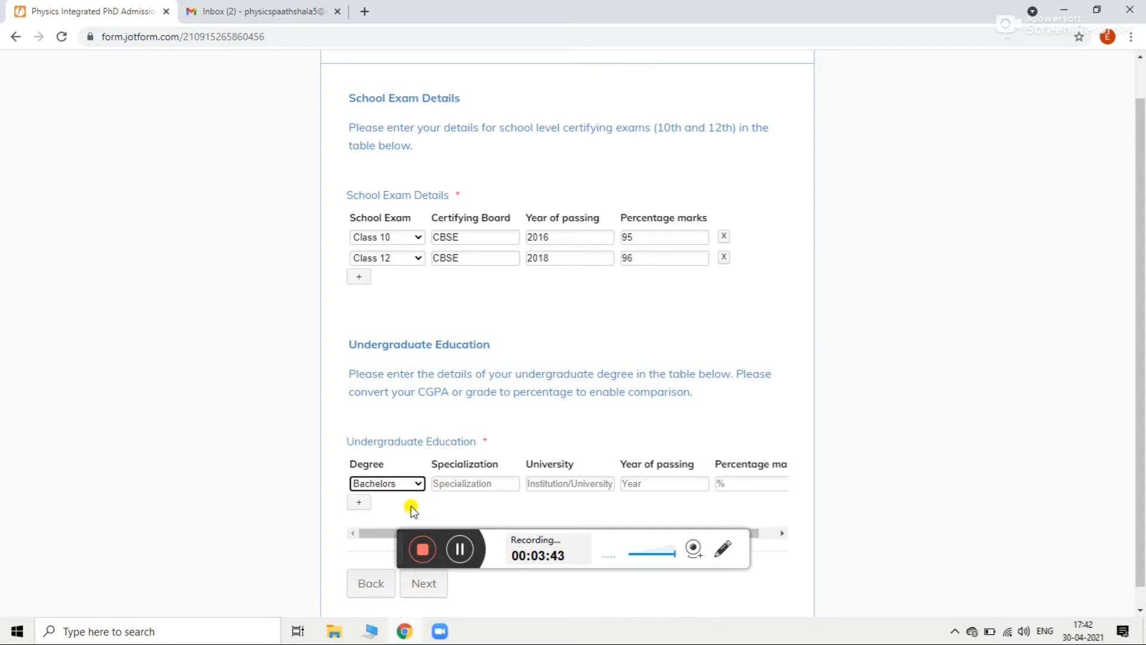
pyautogui.click(475, 482)
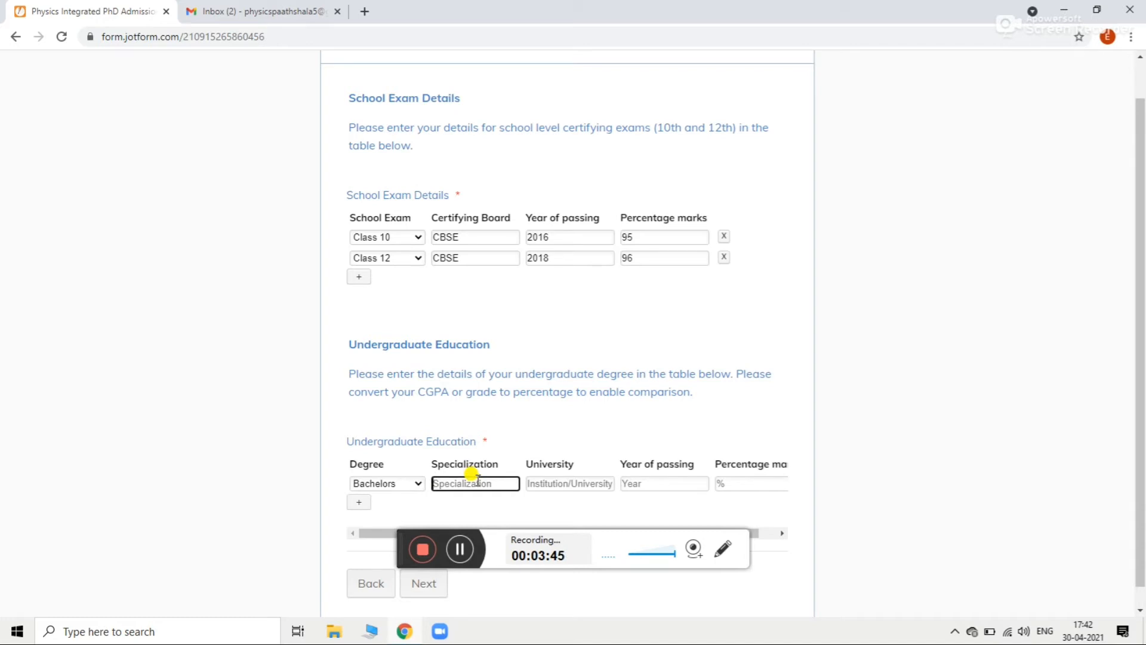
pyautogui.write('Physics')
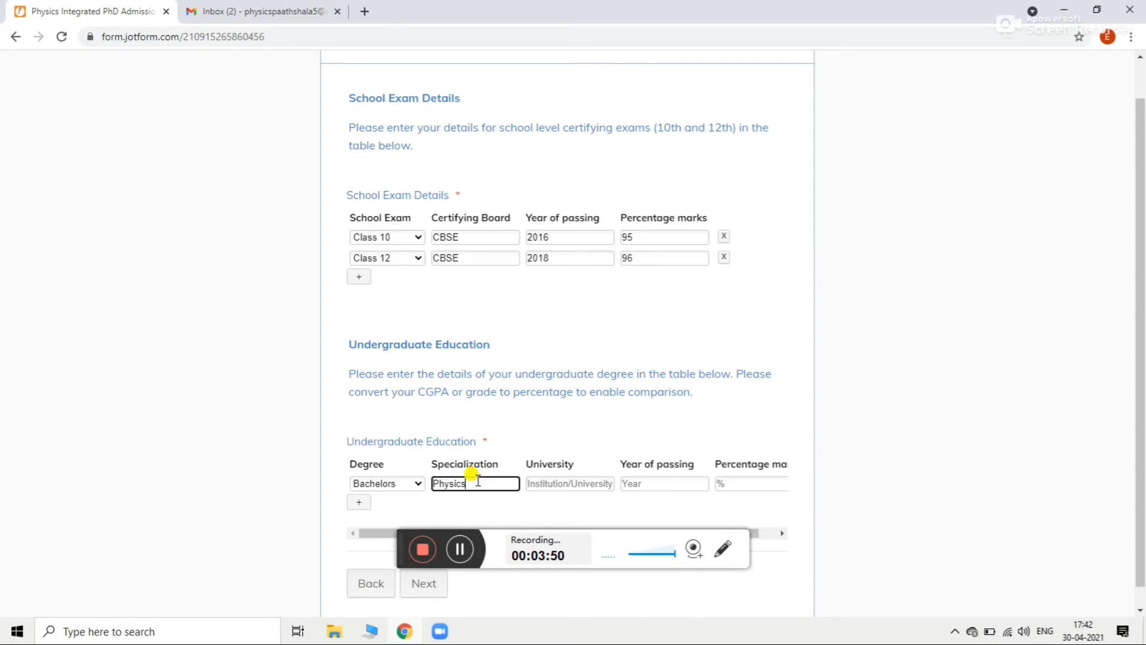
pyautogui.click(549, 482)
pyautogui.write('P')
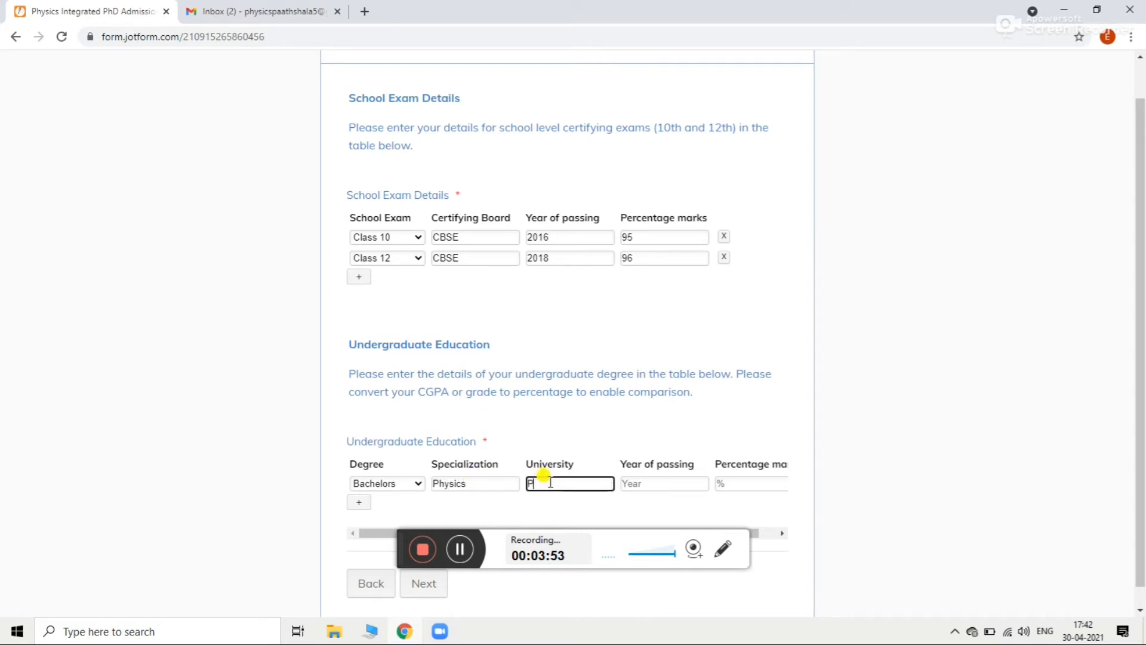
pyautogui.write('unjabb')
pyautogui.write(' U')
pyautogui.write('niveris')
pyautogui.press('BackSpace')
pyautogui.press('BackSpace')
pyautogui.press('BackSpace')
pyautogui.press('BackSpace')
pyautogui.press('BackSpace')
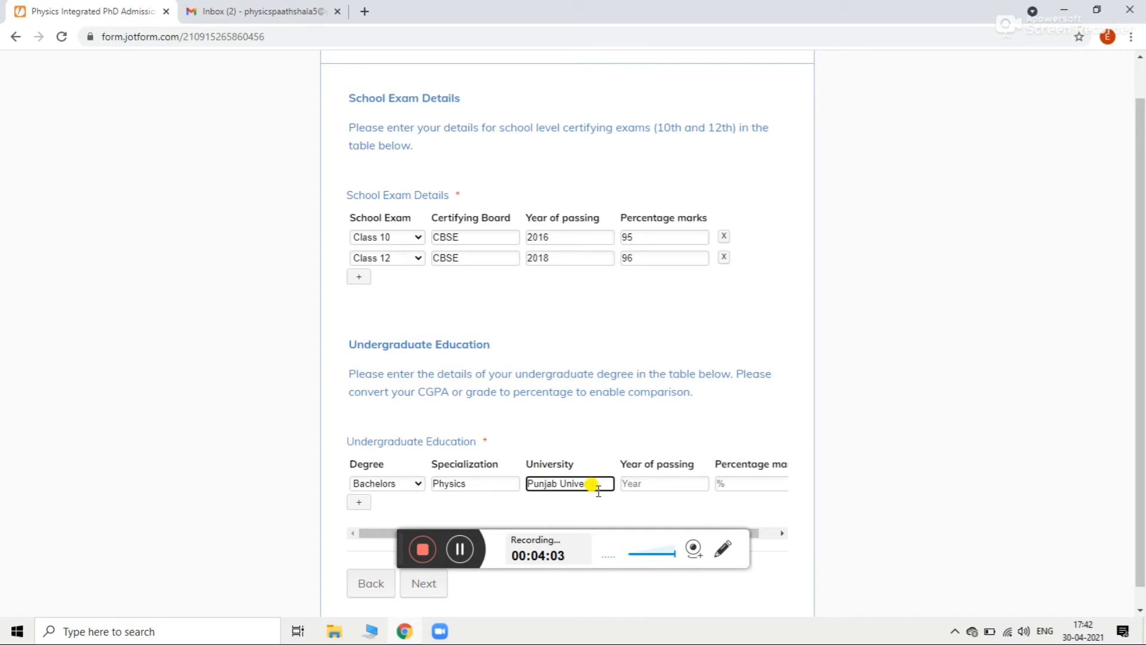
# Step: Enter passing year 2021 and 85 percent for the degree, then advance to National Level Exams
pyautogui.click(645, 485)
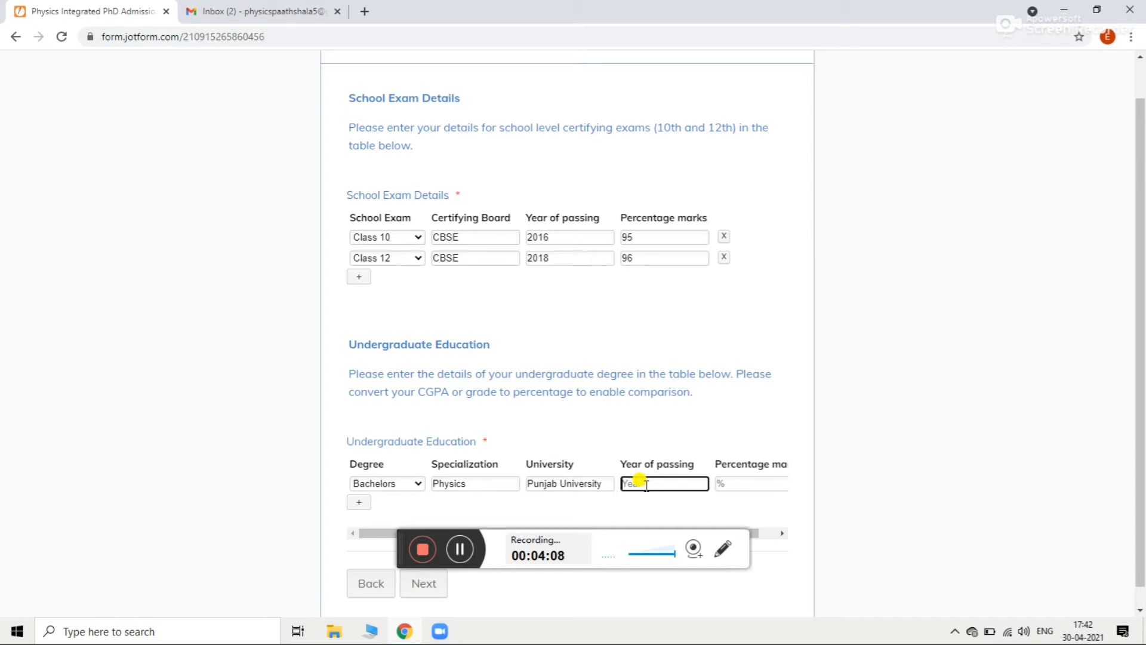
pyautogui.write('2021')
pyautogui.click(733, 480)
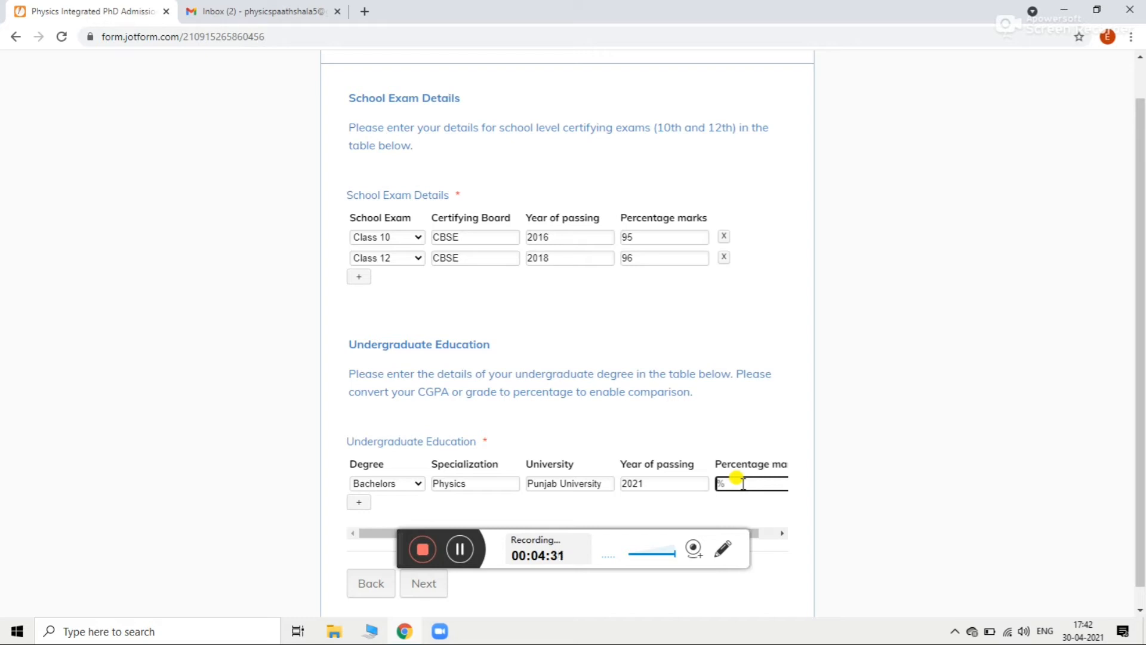
pyautogui.write('5')
pyautogui.scroll(-1, 1141, 343)
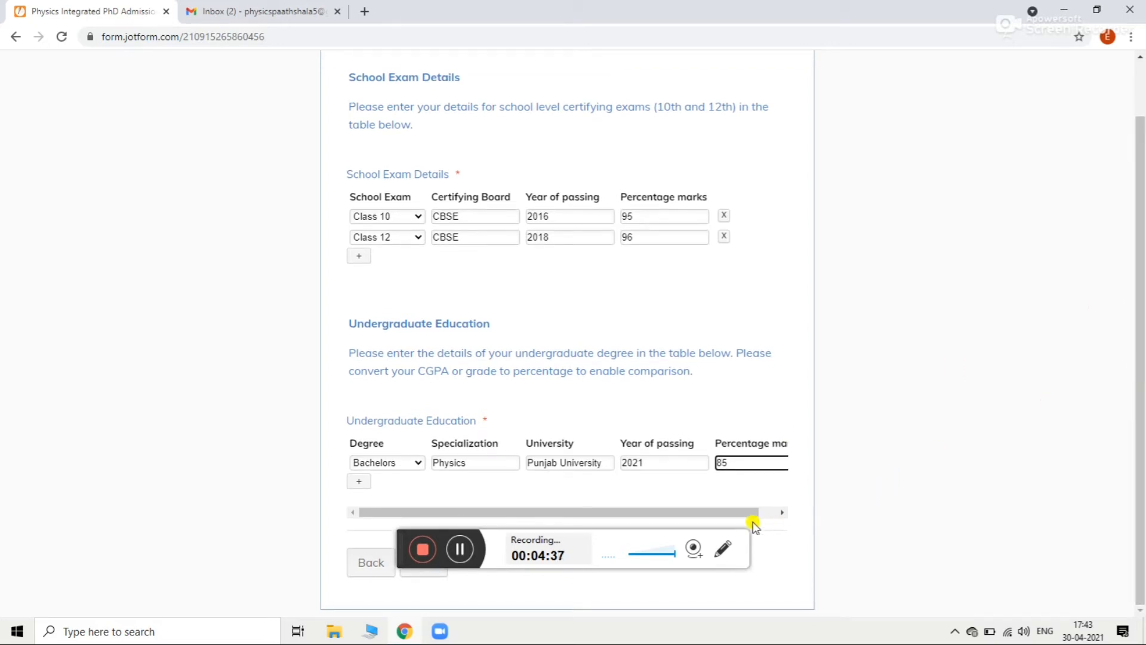
pyautogui.moveTo(753, 514); pyautogui.dragTo(788, 514)
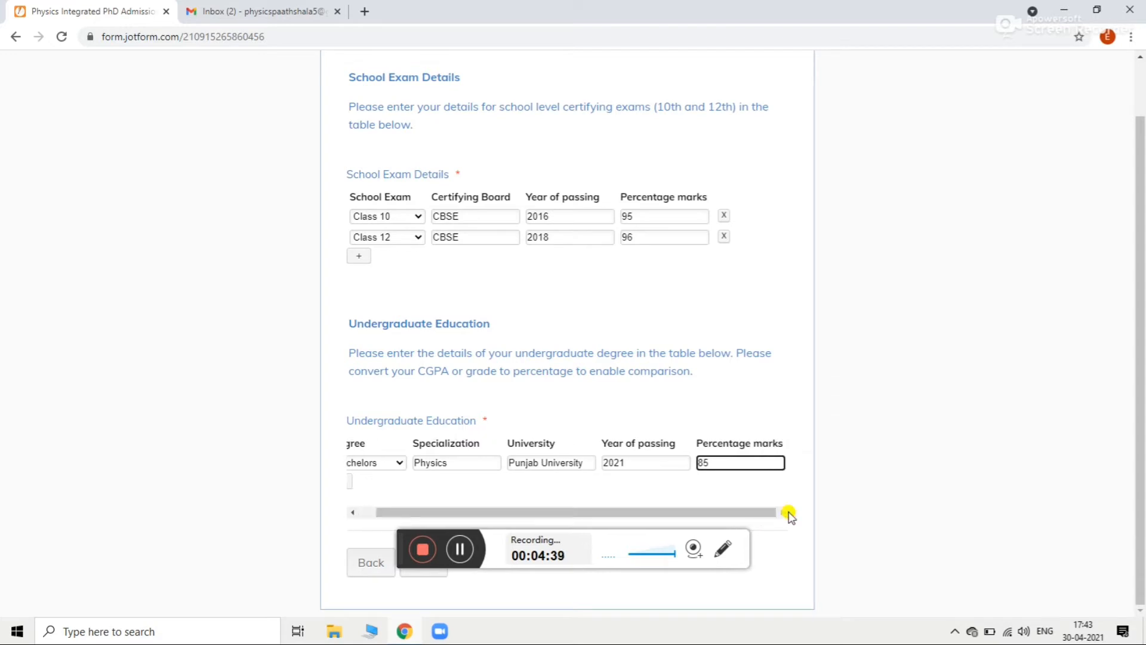
pyautogui.click(436, 574)
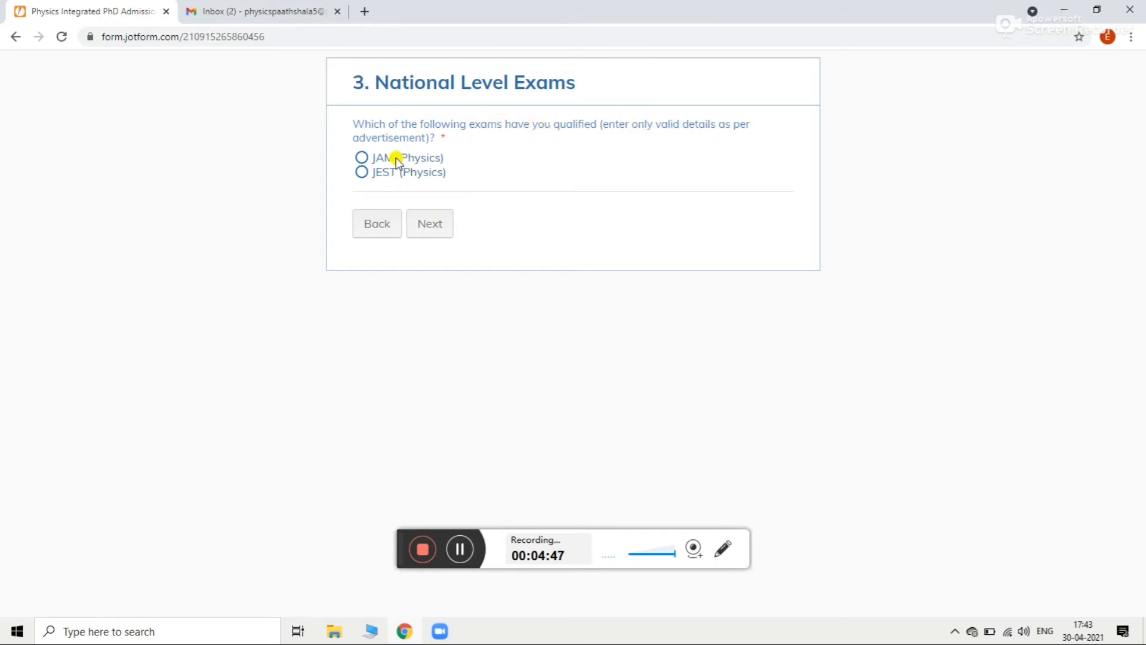
# Step: Mark JAM (Physics) qualified with the registration number, year 21, score 52.67 and rank 200
pyautogui.click(363, 159)
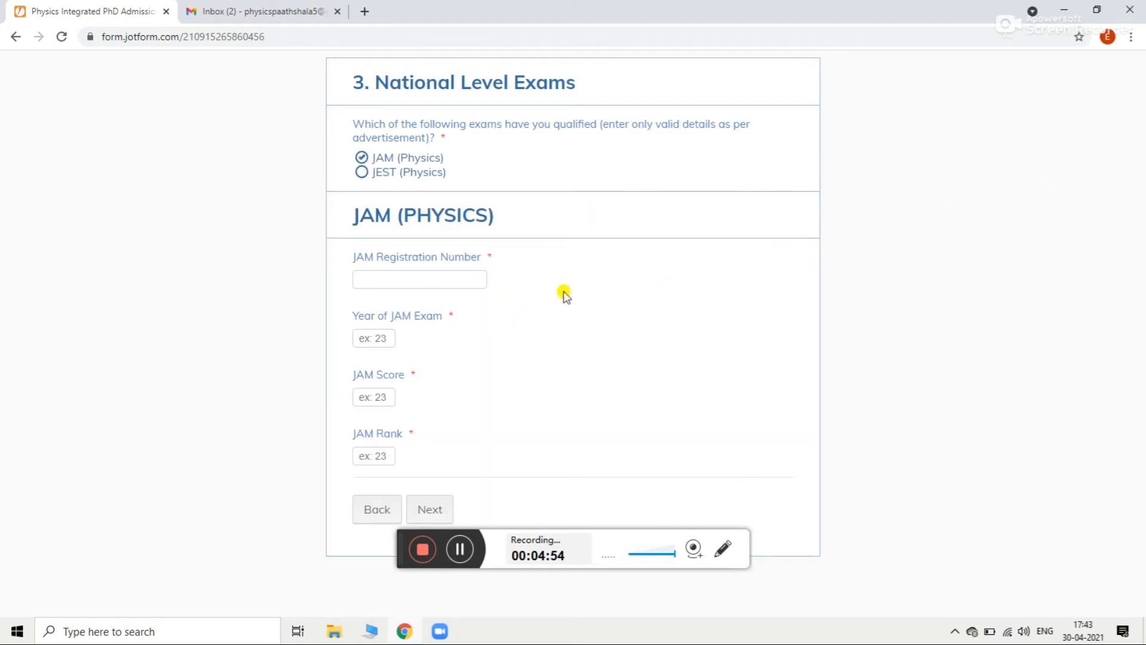
pyautogui.click(454, 278)
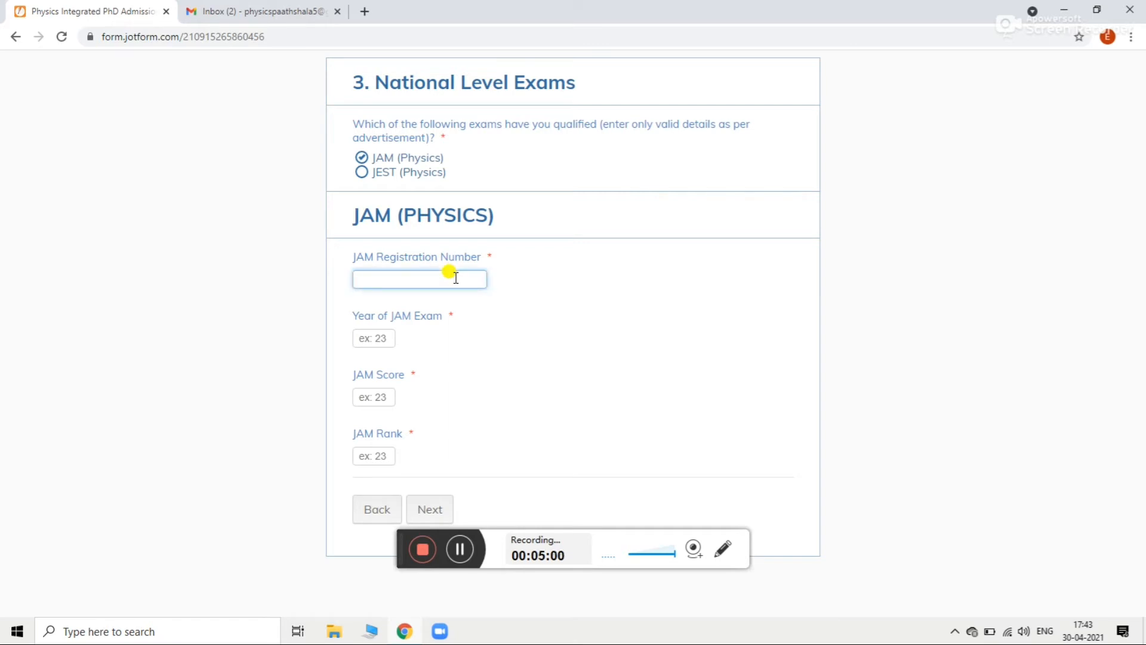
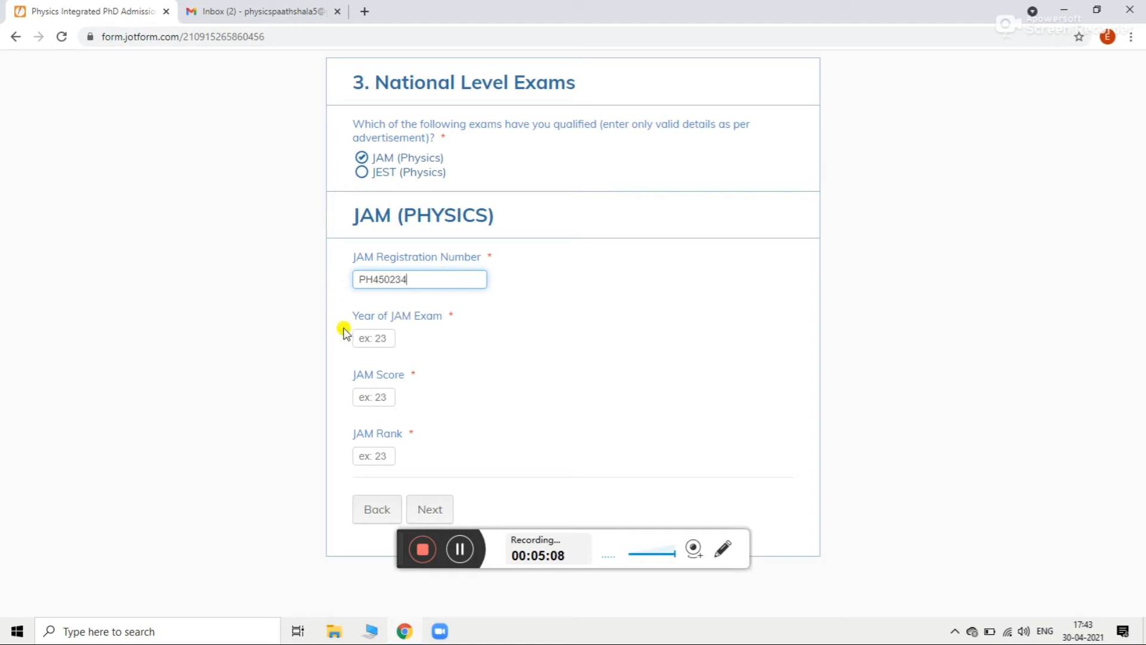
pyautogui.click(374, 339)
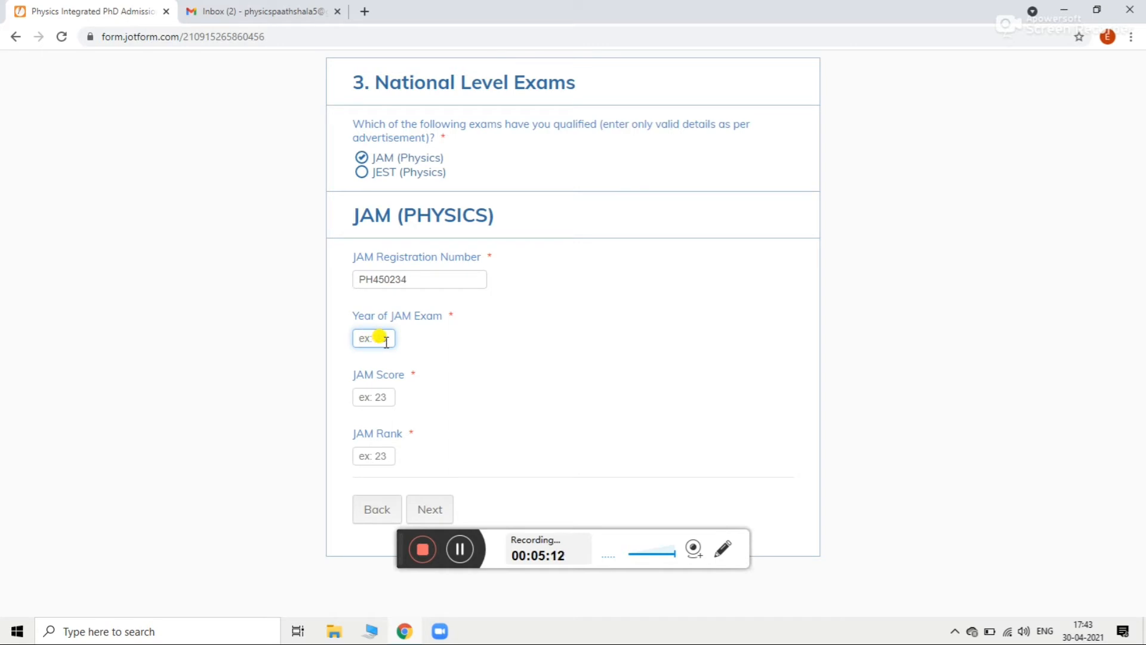
pyautogui.write('21')
pyautogui.click(384, 398)
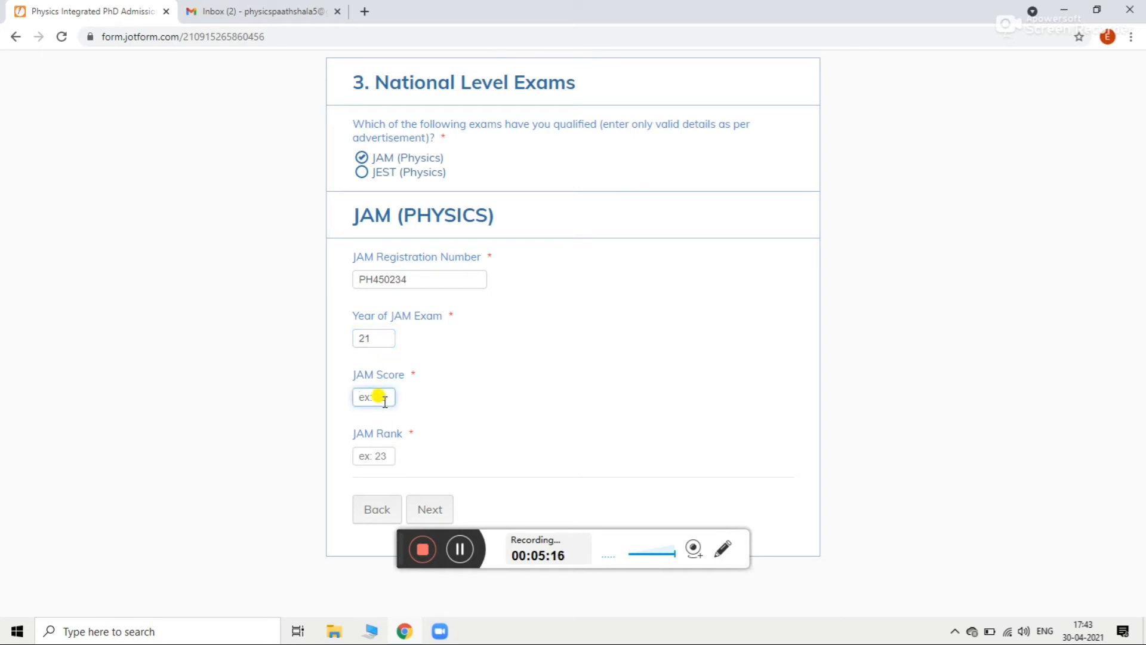
pyautogui.write('52.67')
pyautogui.click(388, 452)
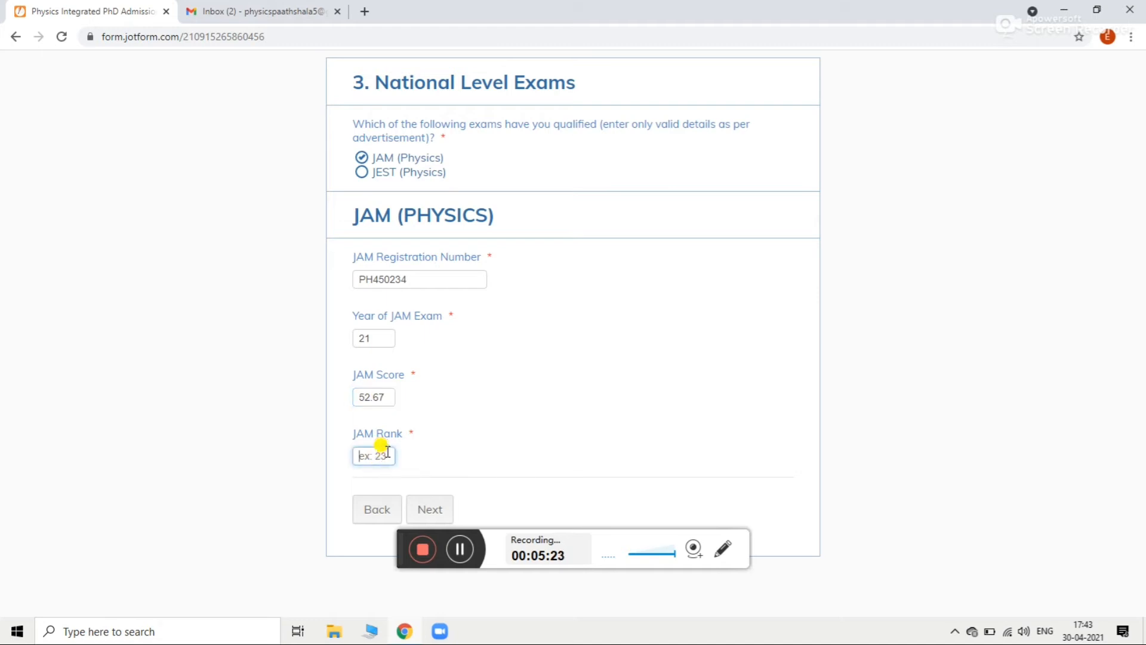
pyautogui.write('200')
# Step: On the Research experience page, answer 'None' in the Professional Experience box
pyautogui.click(431, 509)
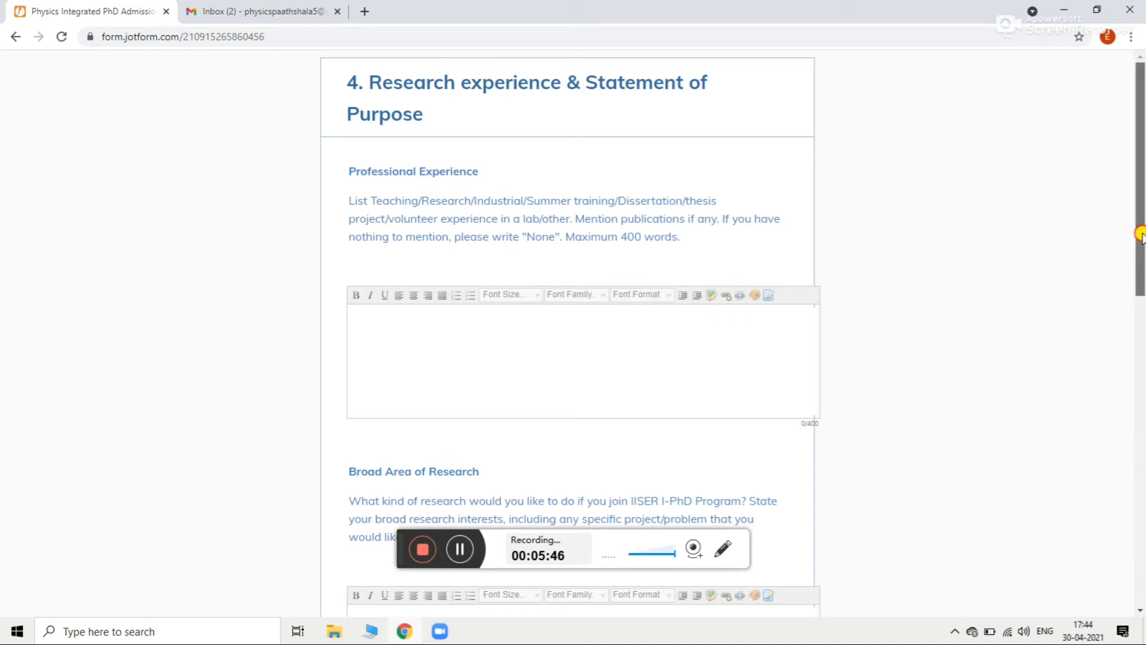
pyautogui.moveTo(1142, 236); pyautogui.dragTo(1142, 347)
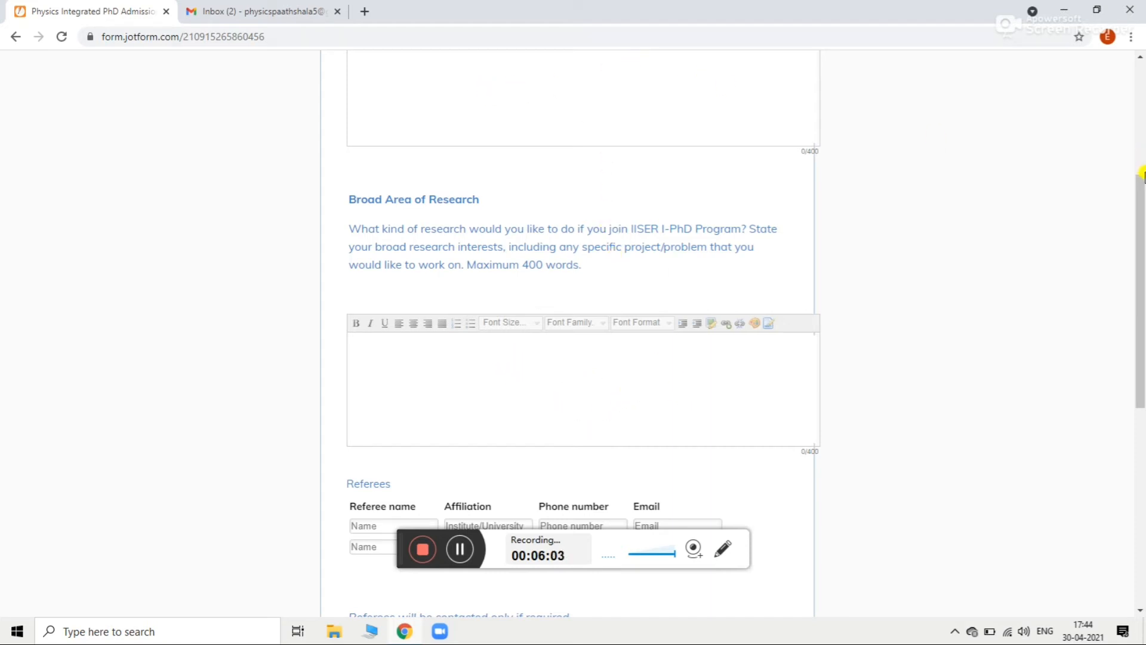
pyautogui.moveTo(1139, 187); pyautogui.dragTo(1121, 84)
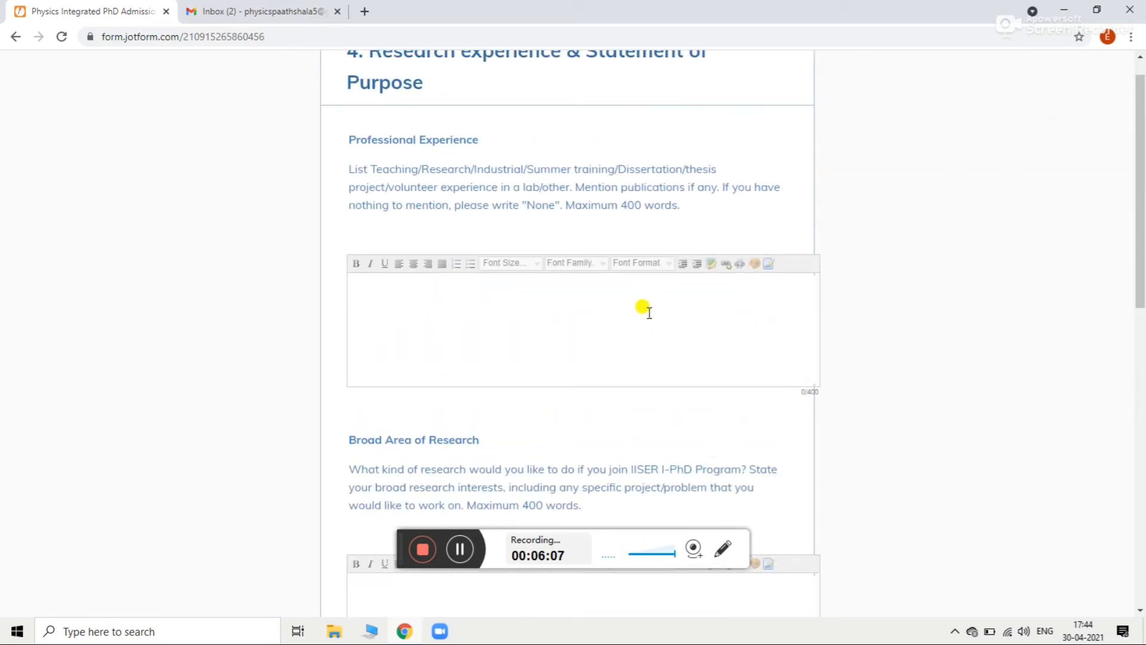
pyautogui.click(611, 316)
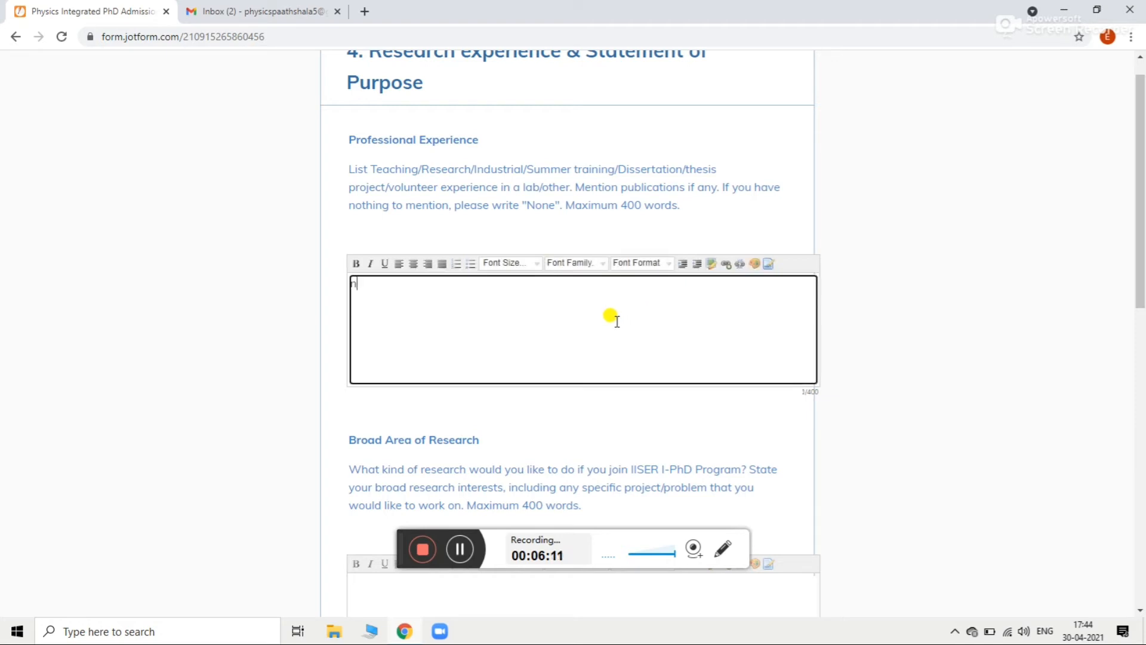
pyautogui.write('None')
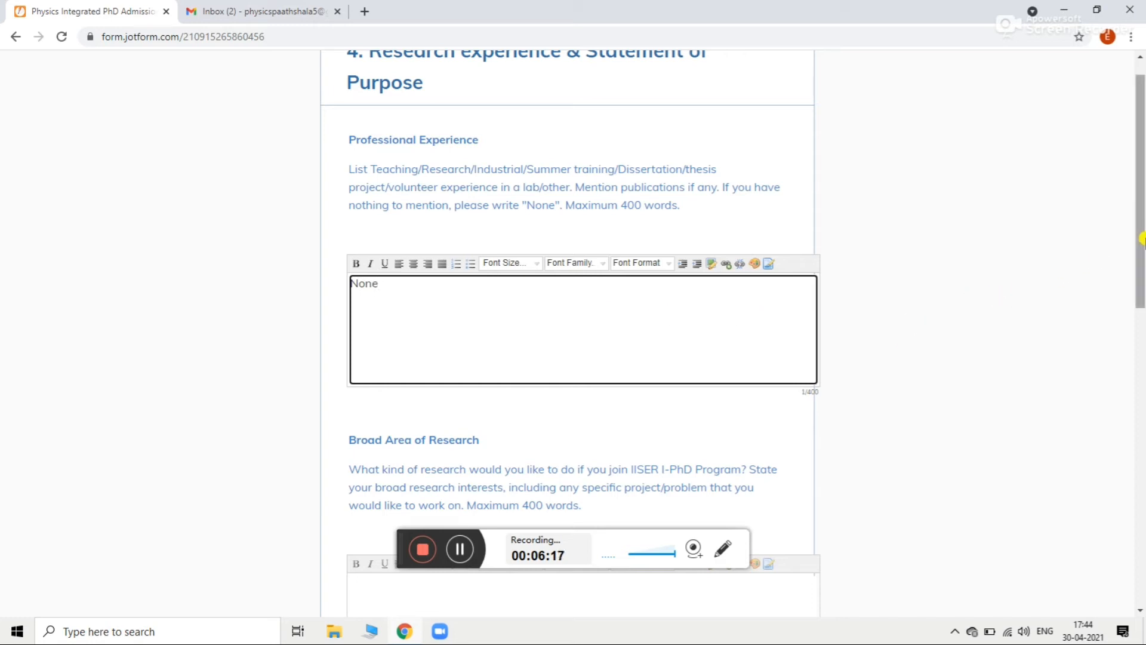
pyautogui.moveTo(1138, 239); pyautogui.dragTo(1139, 334)
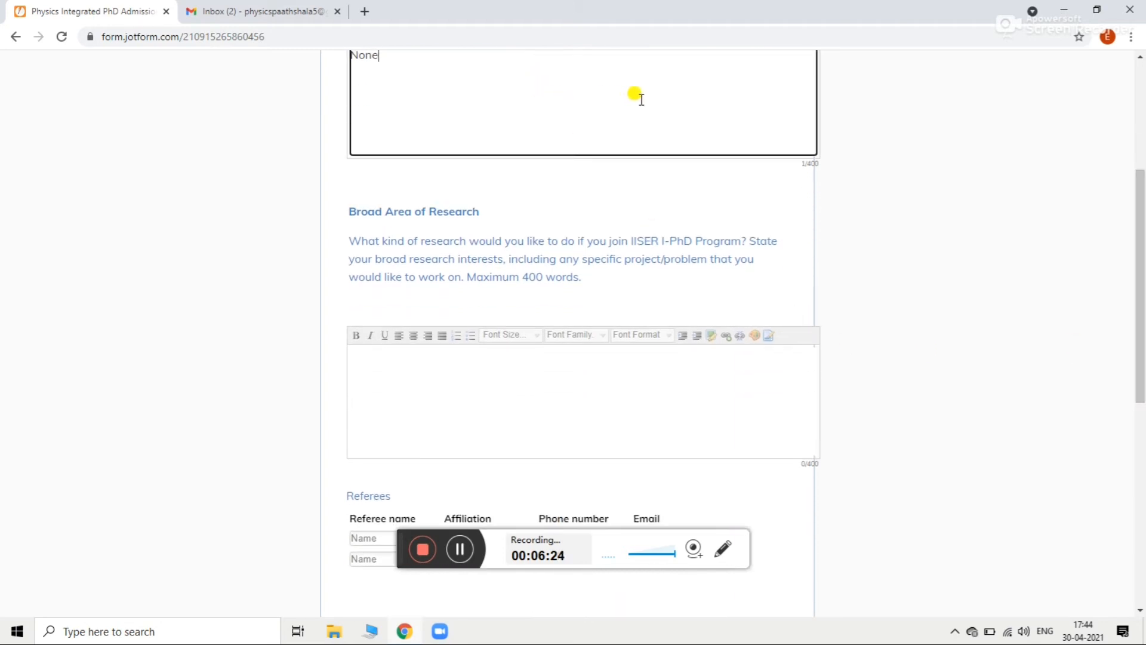
# Step: Type 'Condensed Matter Physics' in the Broad Area of Research box, fixing the typo
pyautogui.click(600, 390)
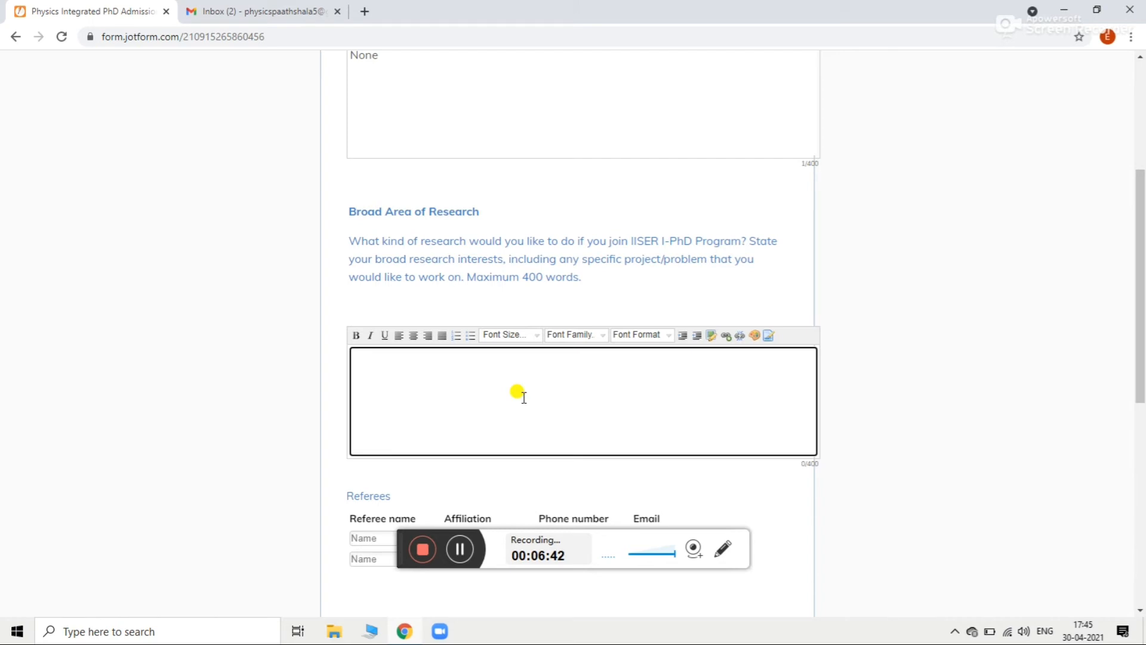
pyautogui.write('Condensed MAtter')
pyautogui.press('BackSpace')
pyautogui.press('BackSpace')
pyautogui.press('BackSpace')
pyautogui.press('BackSpace')
pyautogui.press('BackSpace')
pyautogui.press('BackSpace')
pyautogui.write('ater ter P')
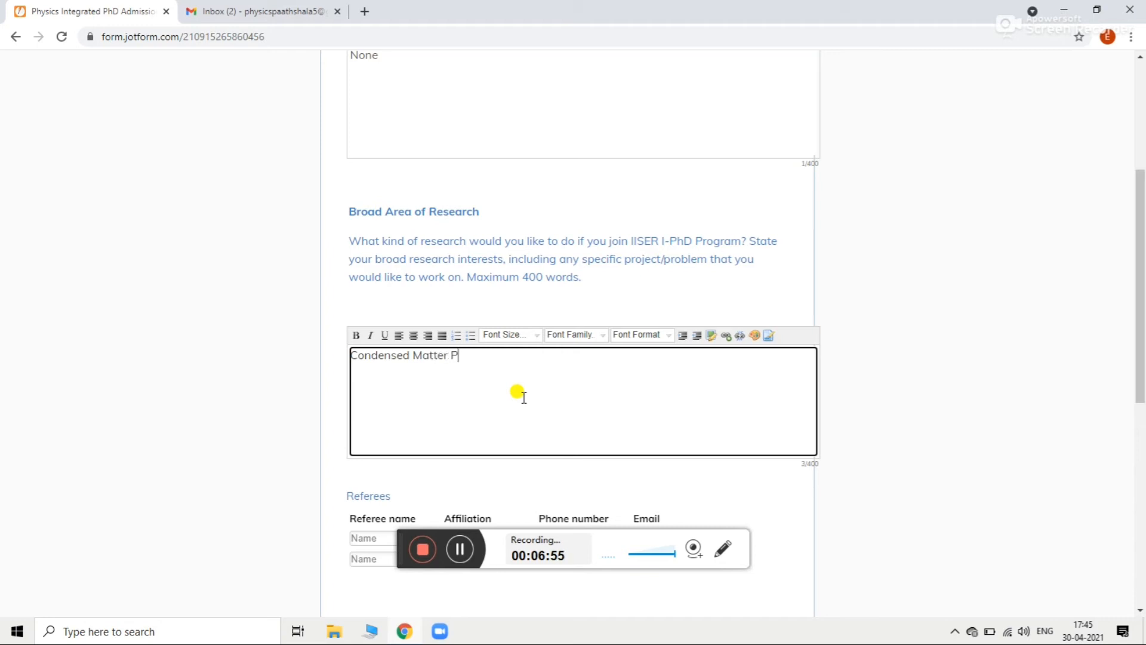
pyautogui.write('hysics')
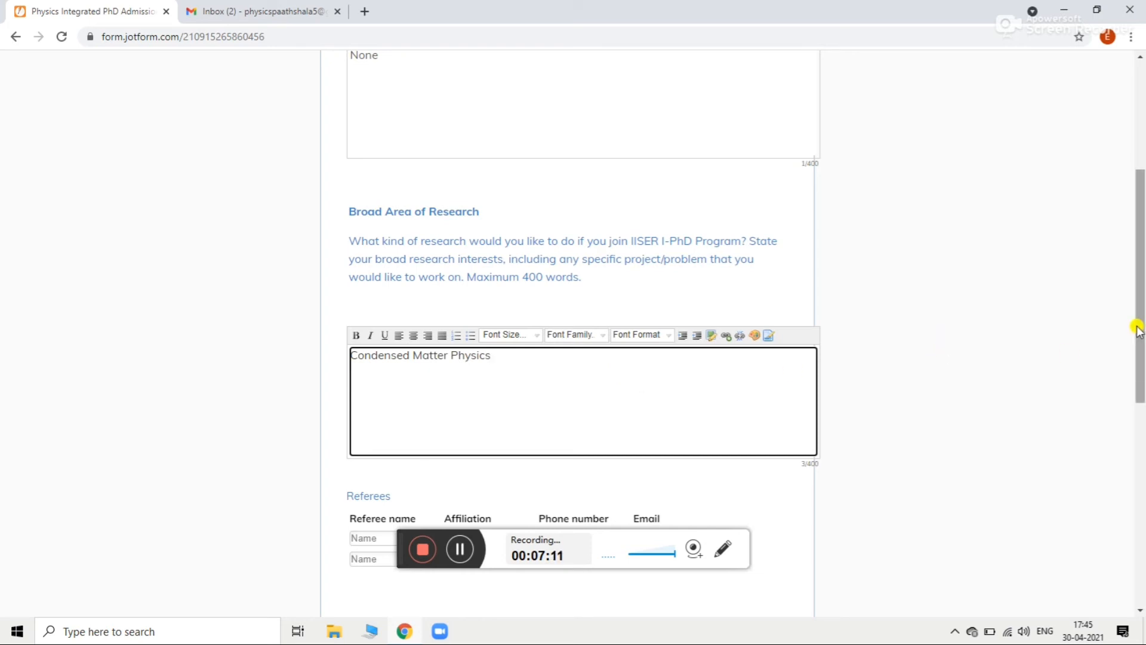
pyautogui.moveTo(1138, 329); pyautogui.dragTo(1142, 489)
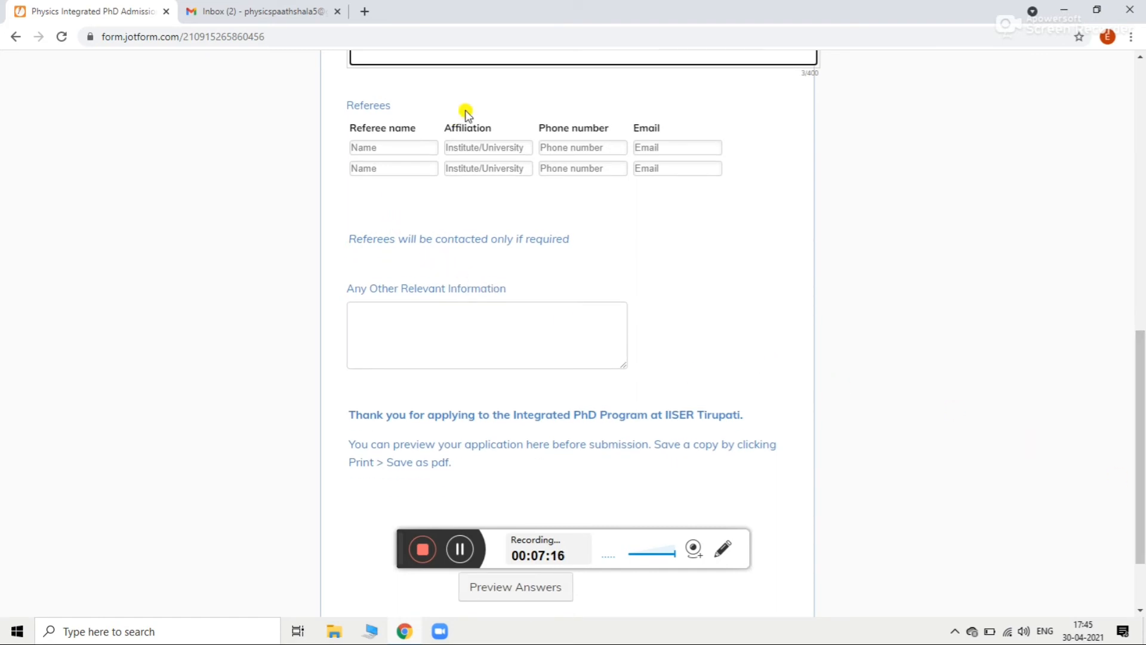
# Step: Enter the first referee's name and the affiliation Punjab University
pyautogui.click(423, 149)
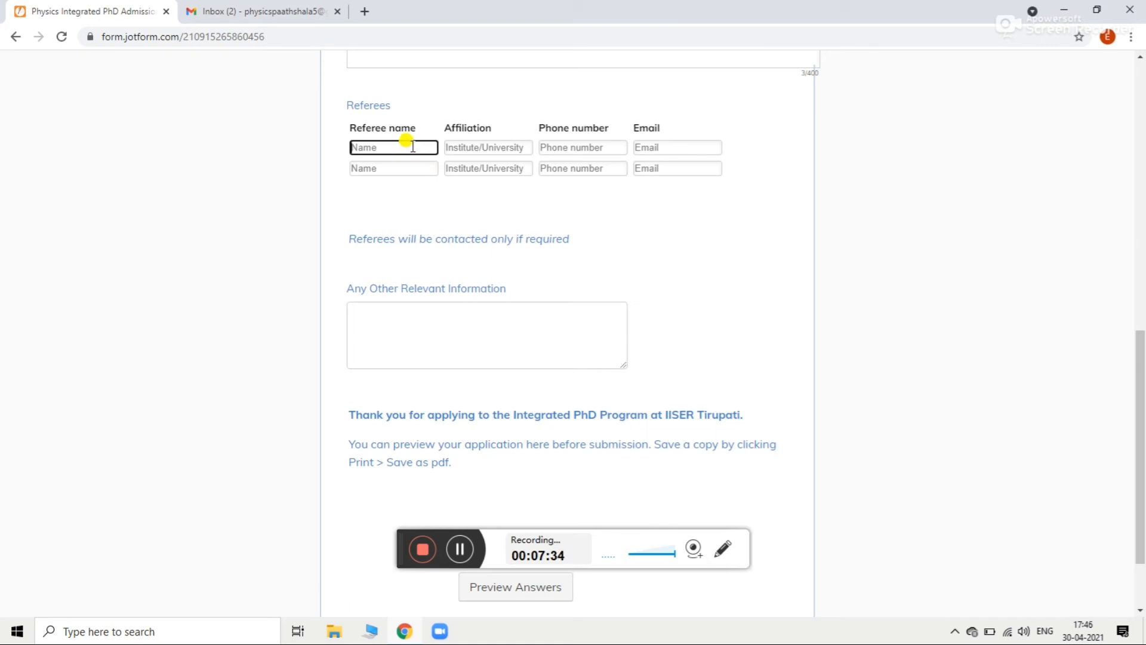
pyautogui.write('Sa')
pyautogui.press('BackSpace')
pyautogui.press('BackSpace')
pyautogui.press('BackSpace')
pyautogui.write('Dr.Sandhya')
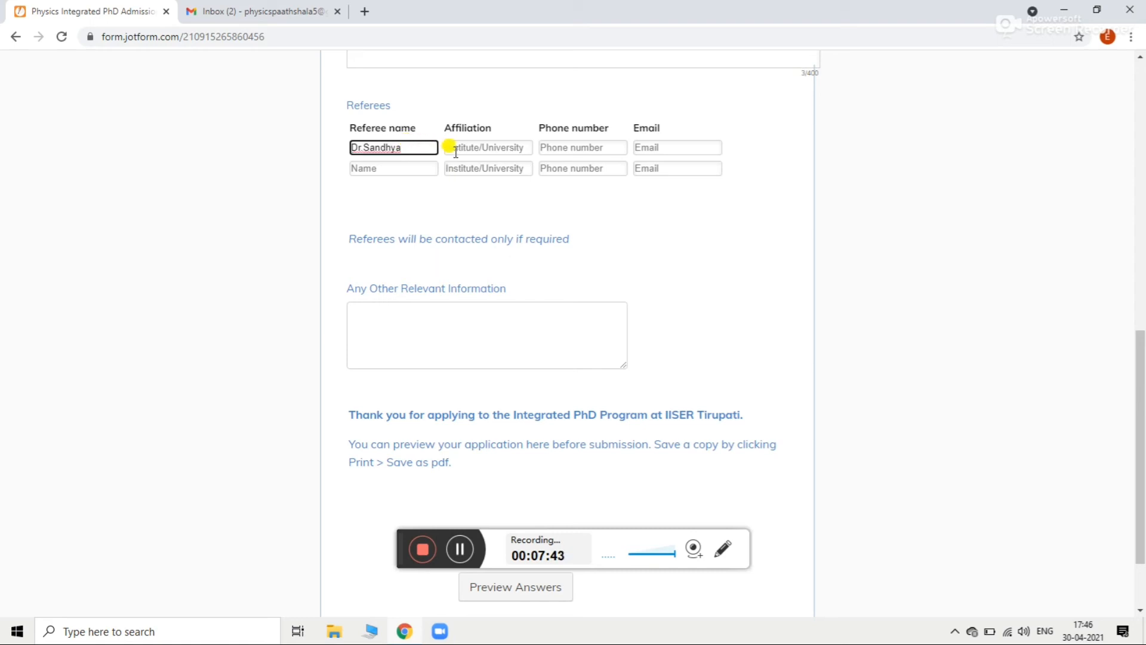
pyautogui.click(464, 149)
pyautogui.write('P')
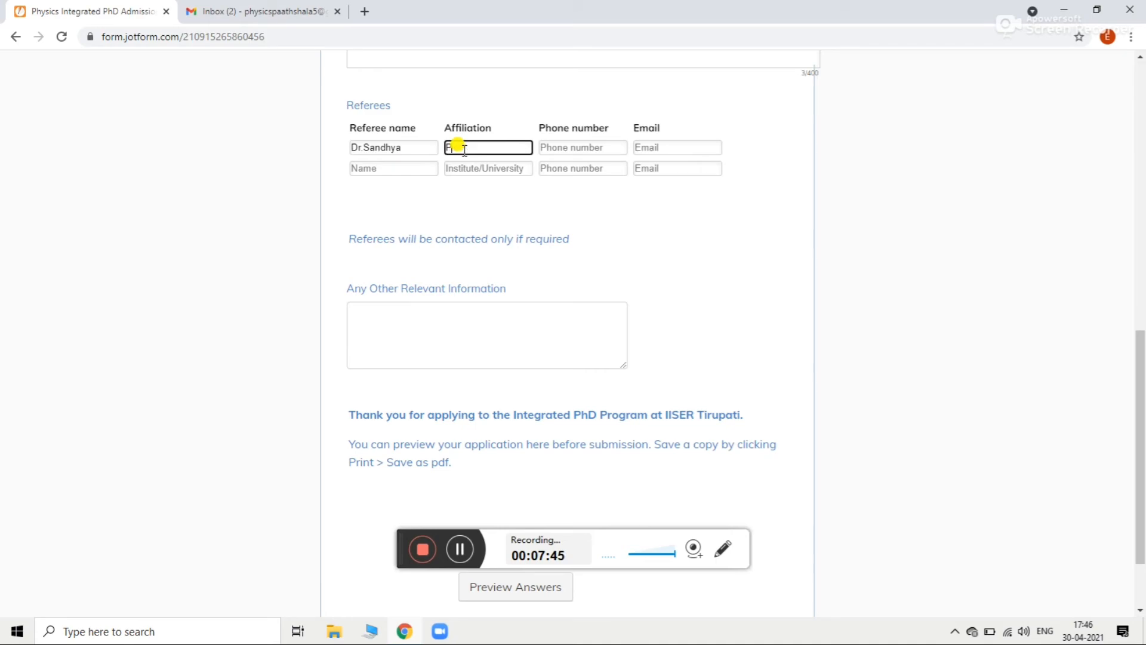
pyautogui.write('unjab')
pyautogui.hotkey('ctrl', 'u')
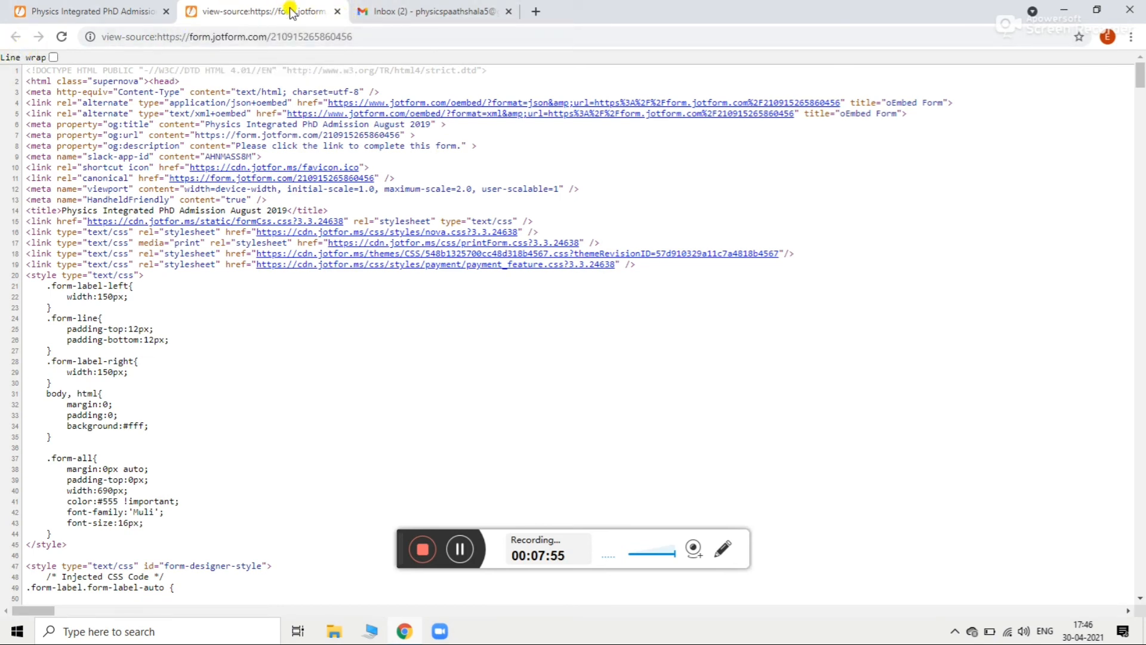
pyautogui.click(337, 11)
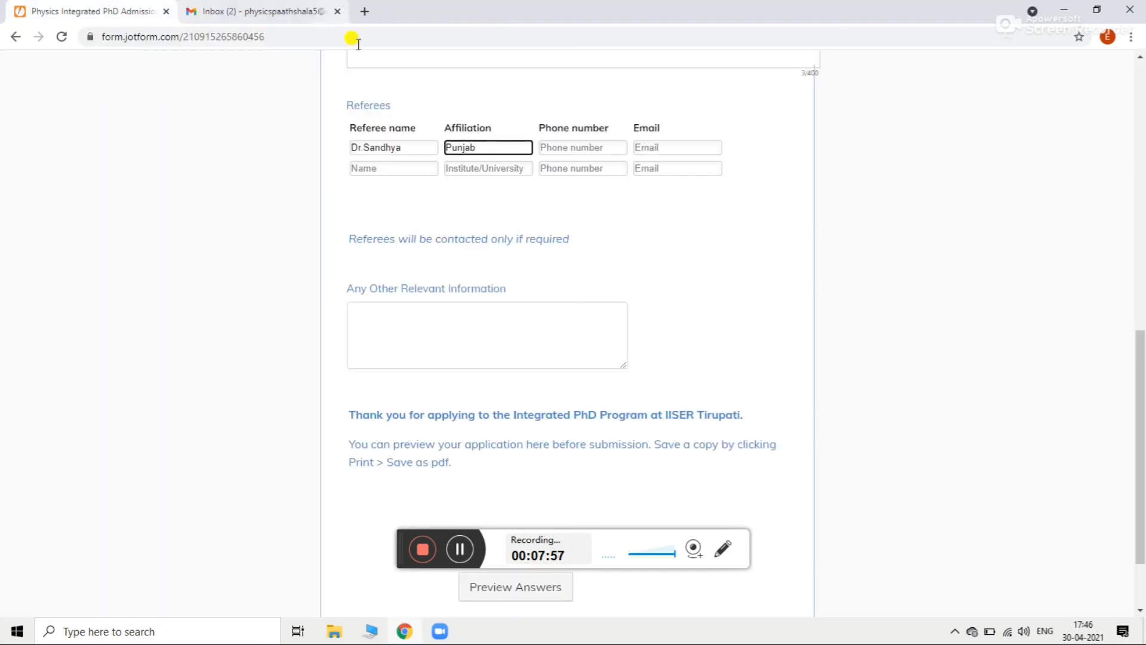
pyautogui.write('U')
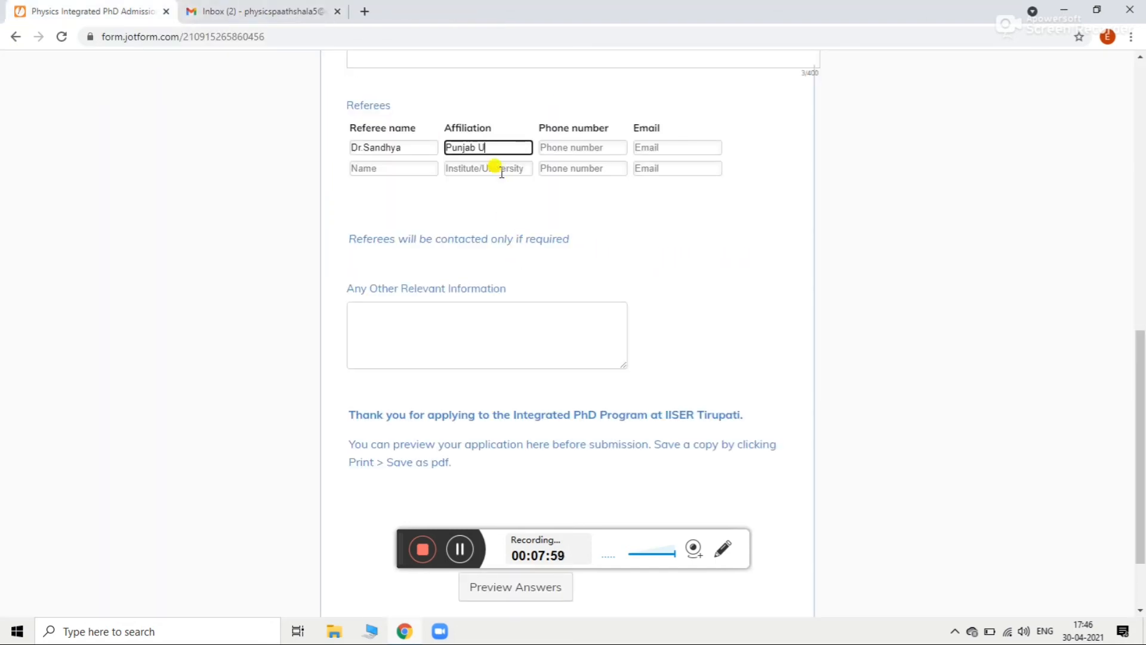
pyautogui.write('niversity')
# Step: Add the first referee's phone number and e-mail address
pyautogui.click(584, 147)
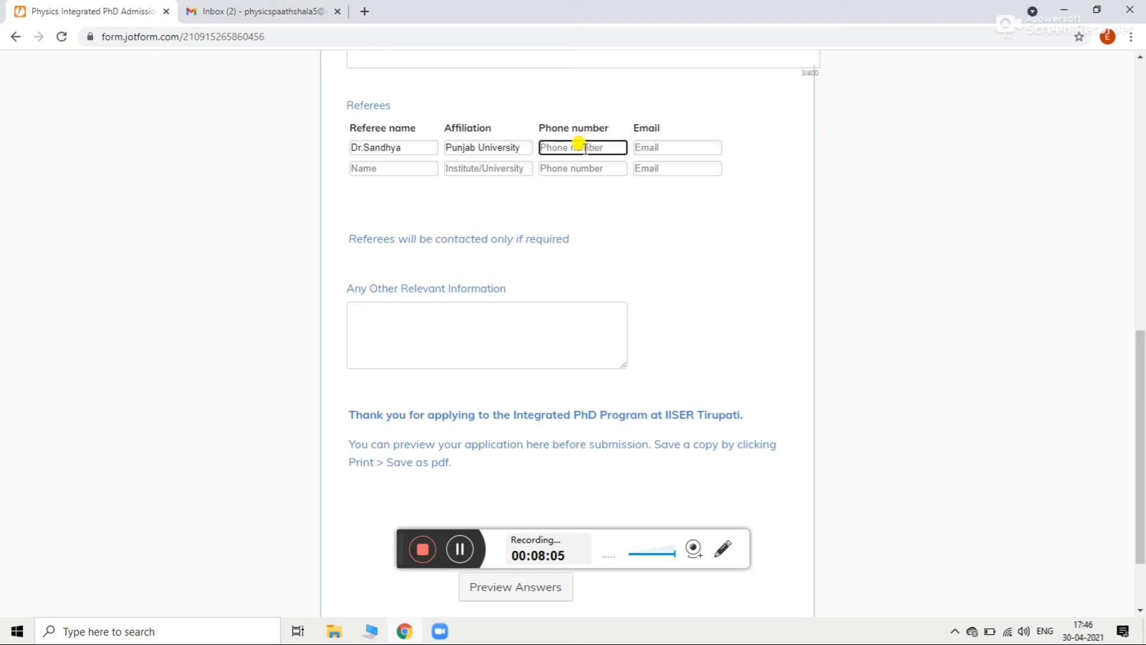
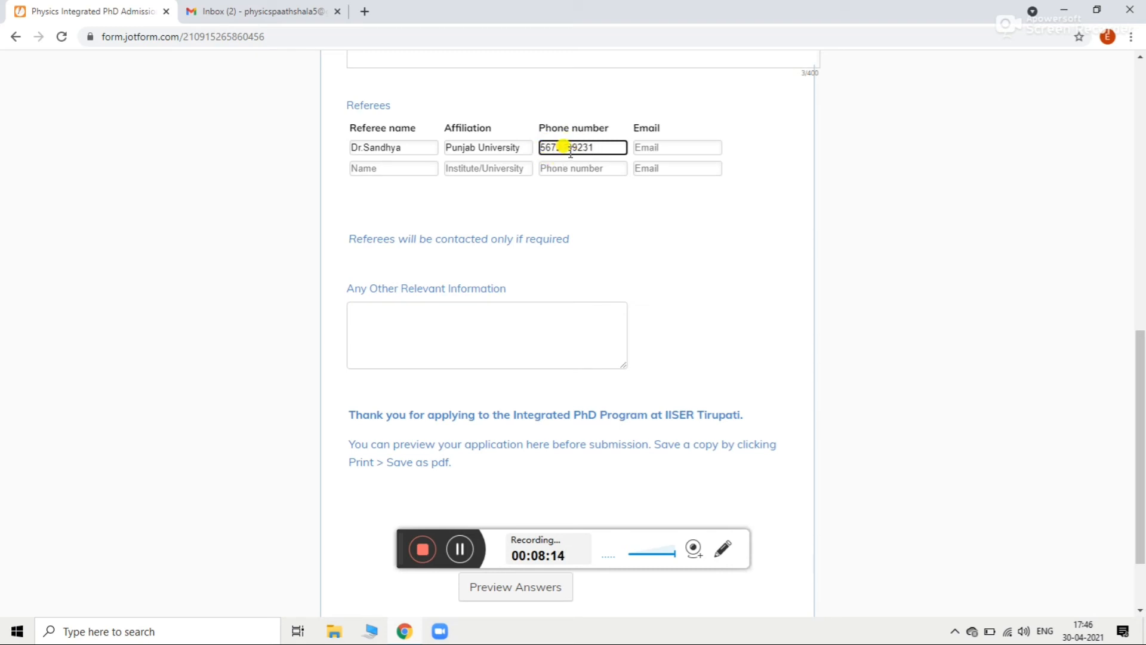
pyautogui.click(656, 147)
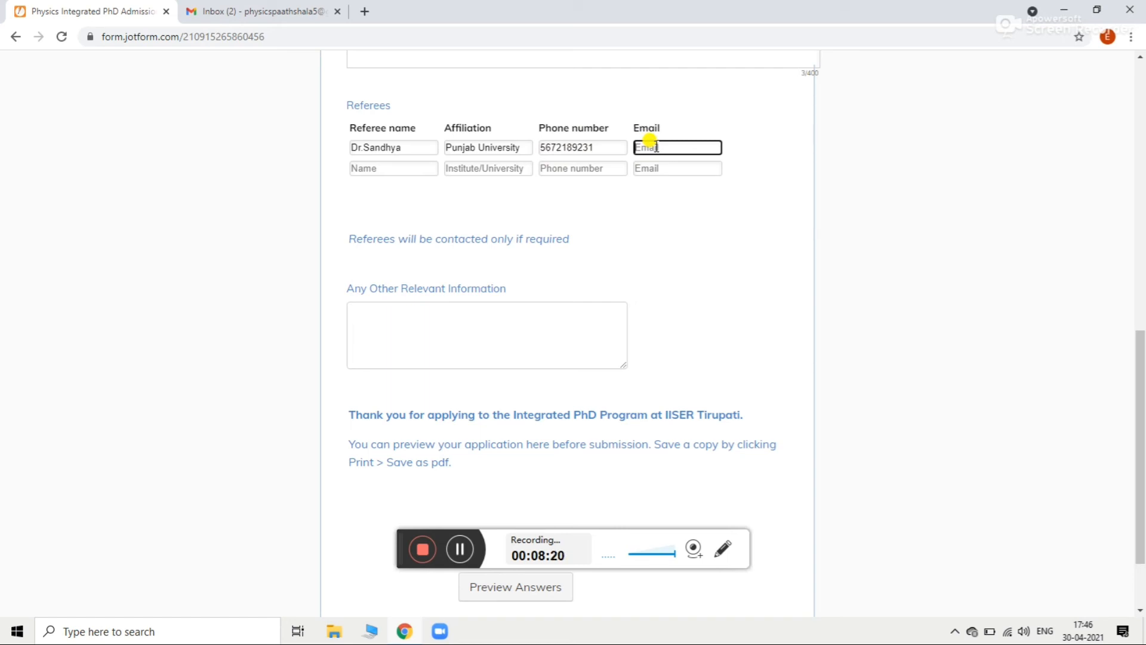
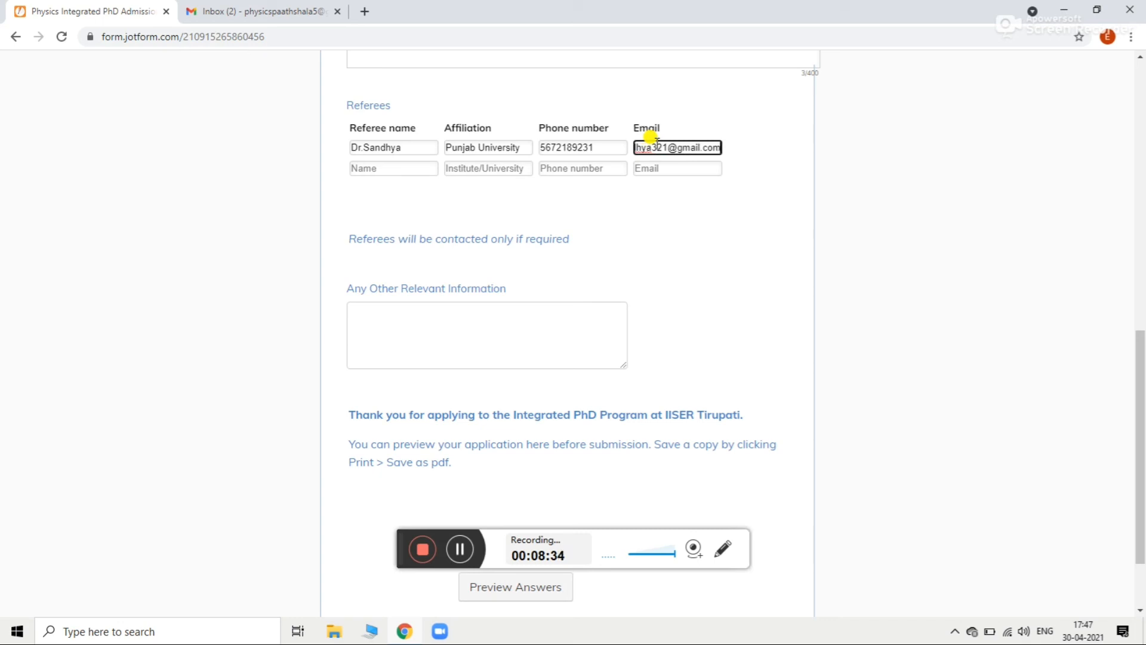
# Step: Enter the second referee's name and the affiliation Punjab University
pyautogui.click(398, 168)
pyautogui.write('D')
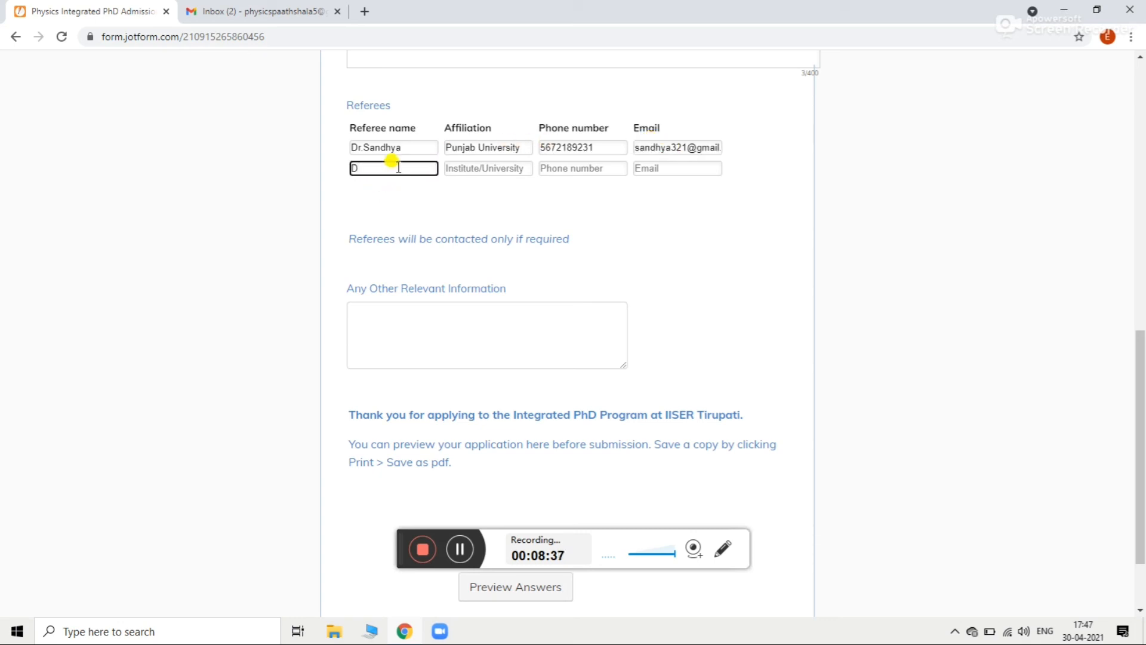
pyautogui.write('r.Sunita')
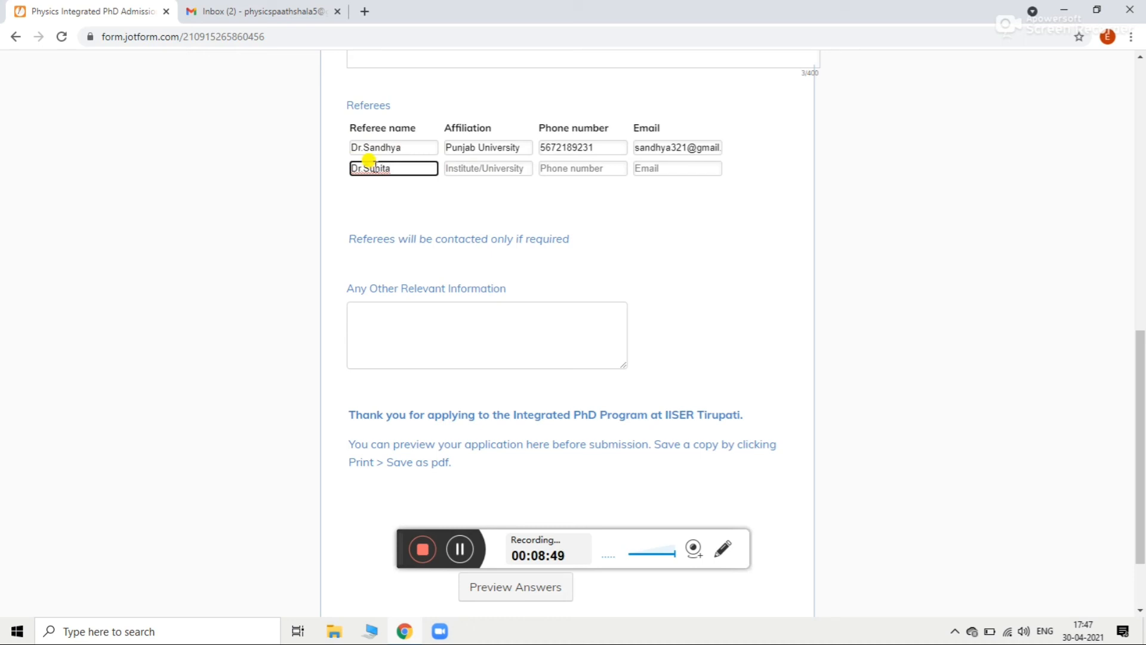
pyautogui.click(504, 170)
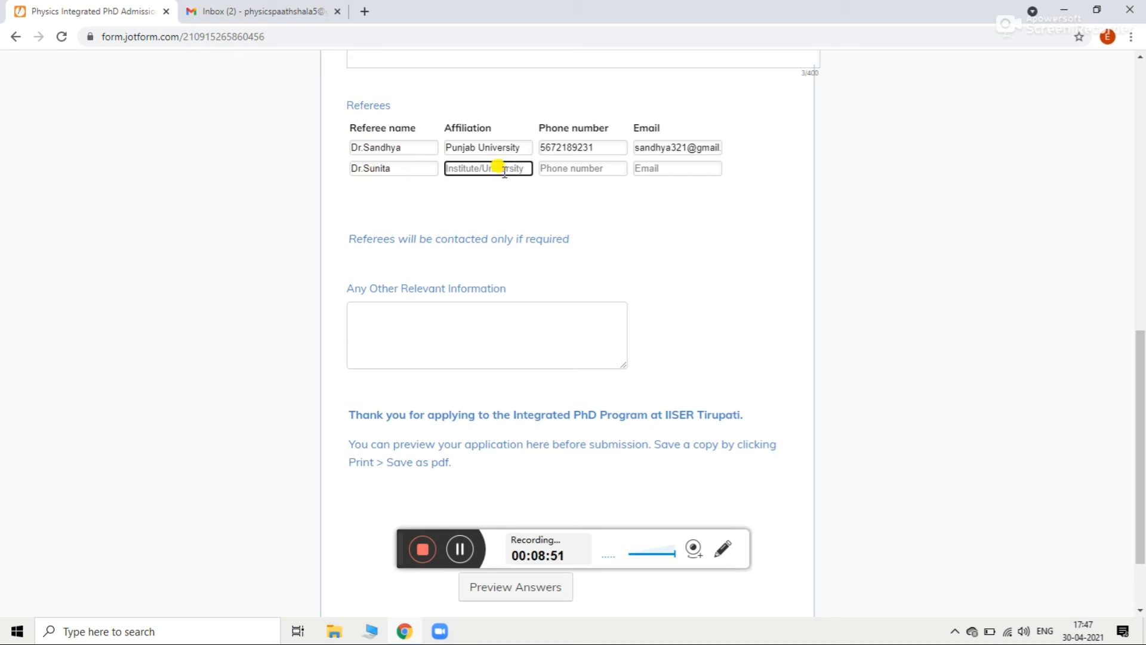
pyautogui.write('Punjab University')
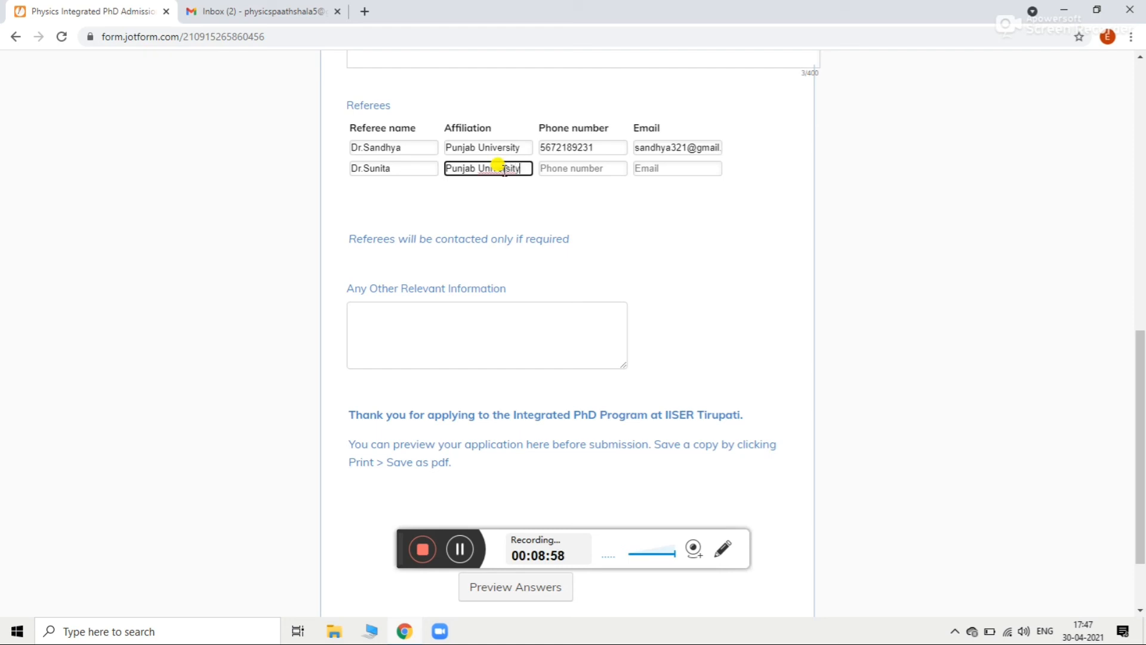
# Step: Add the second referee's phone number and e-mail address
pyautogui.click(592, 169)
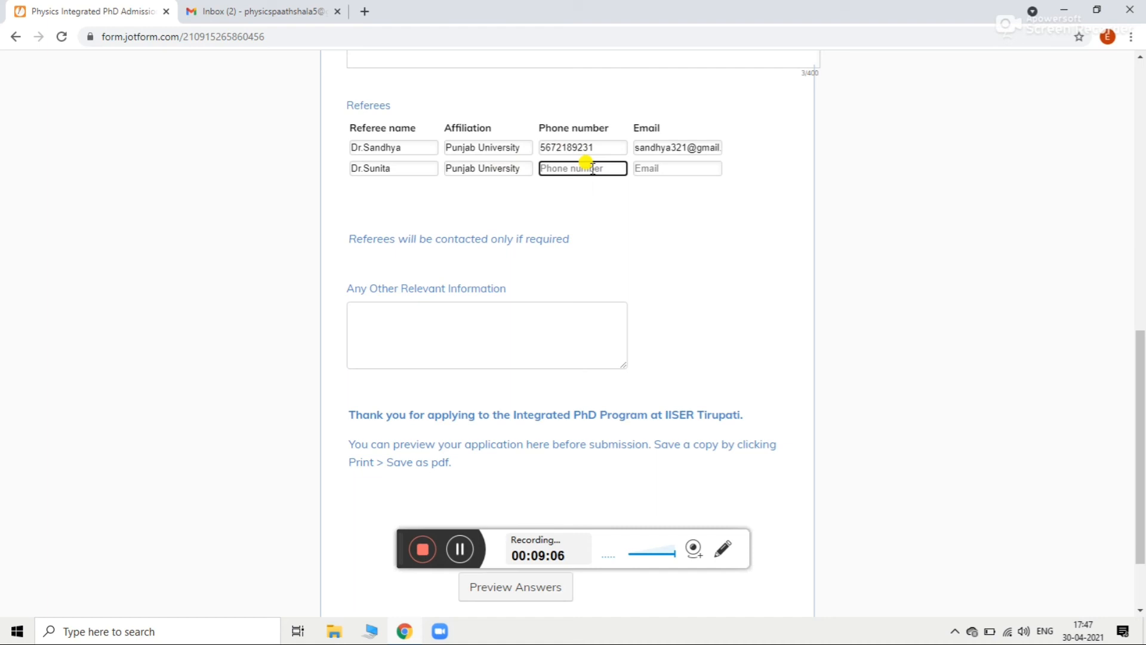
pyautogui.click(661, 171)
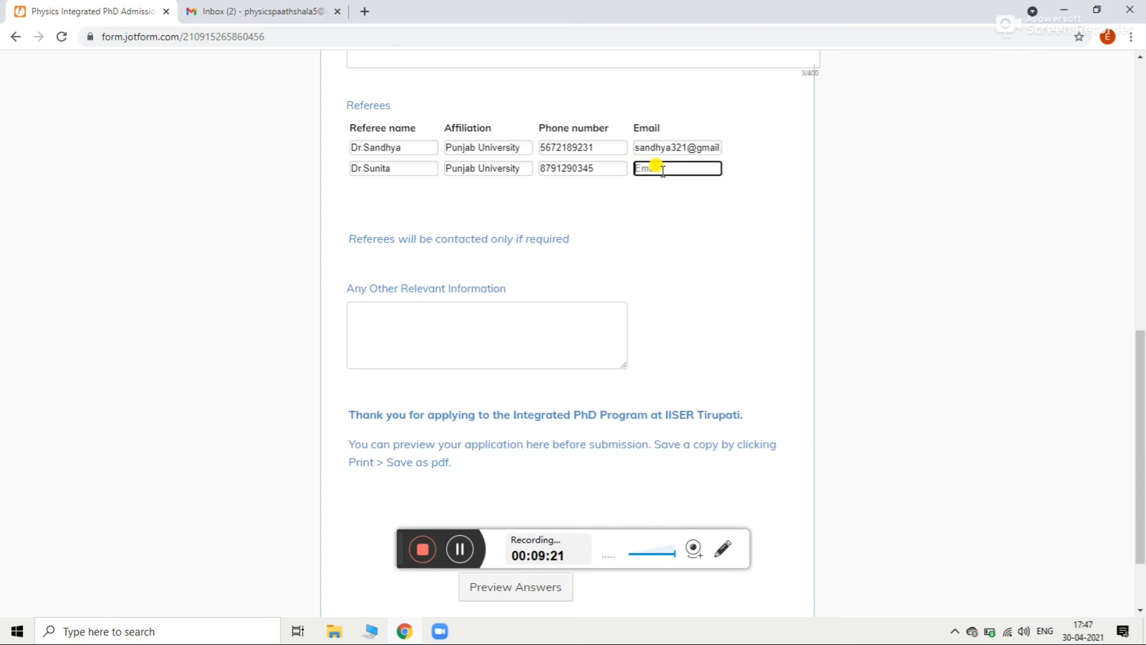
pyautogui.click(551, 324)
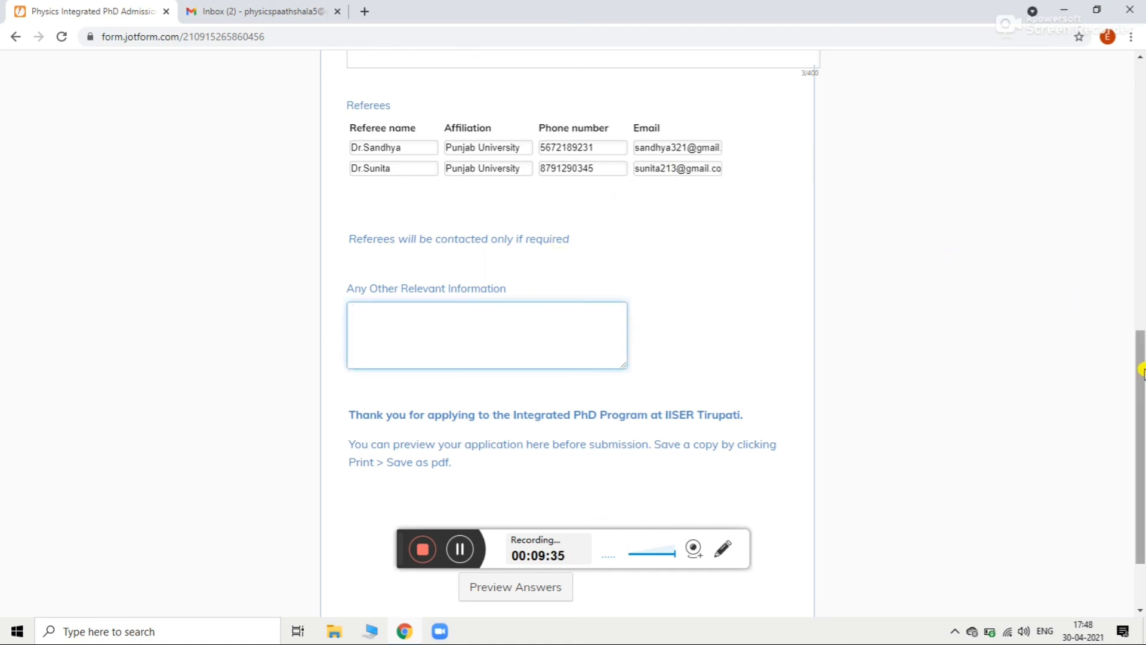
pyautogui.moveTo(1142, 370); pyautogui.dragTo(1142, 418)
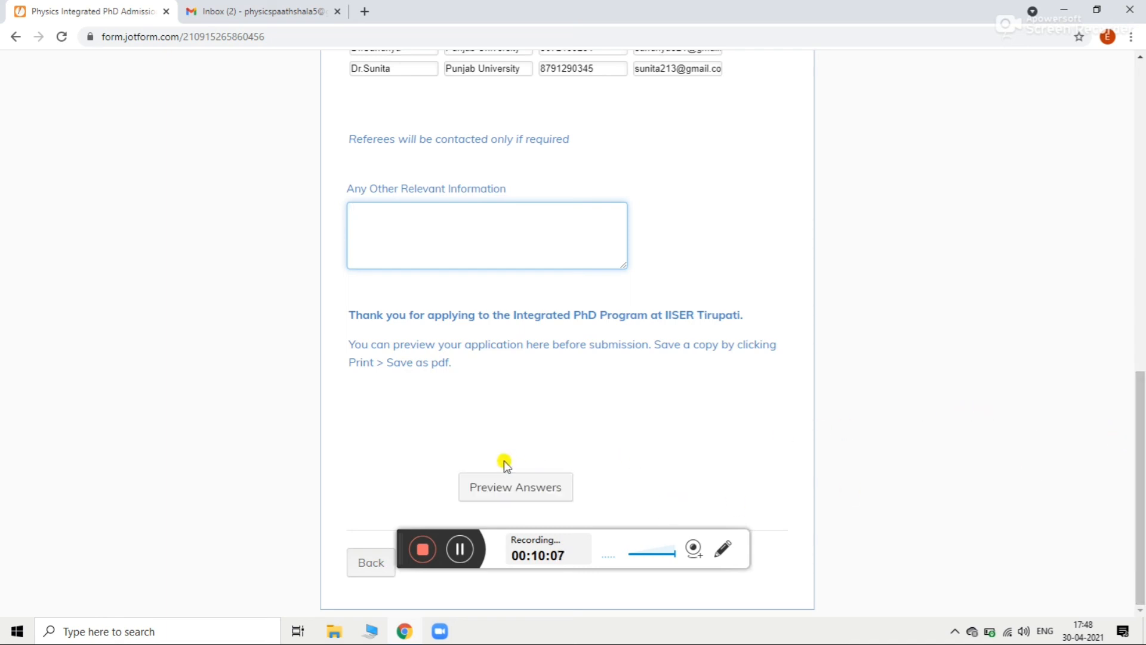
# Step: Choose Preview Answers at the bottom of the filled form
pyautogui.click(526, 483)
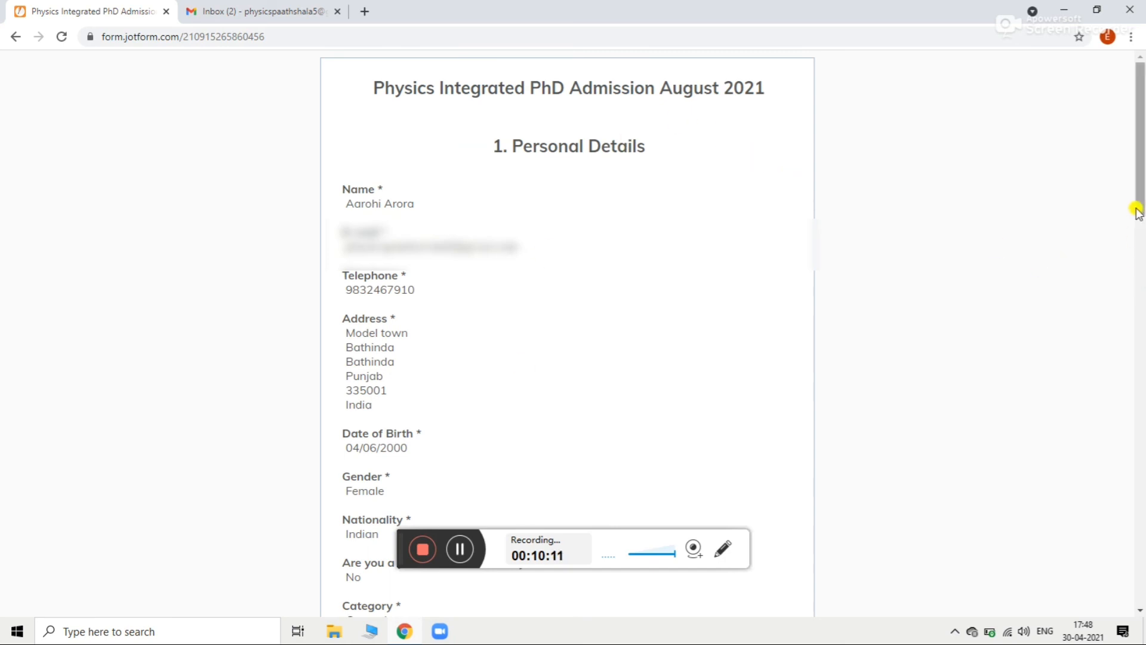
# Step: Review the previewed answers down to the Referees table, then submit
pyautogui.moveTo(1140, 172); pyautogui.dragTo(1139, 553)
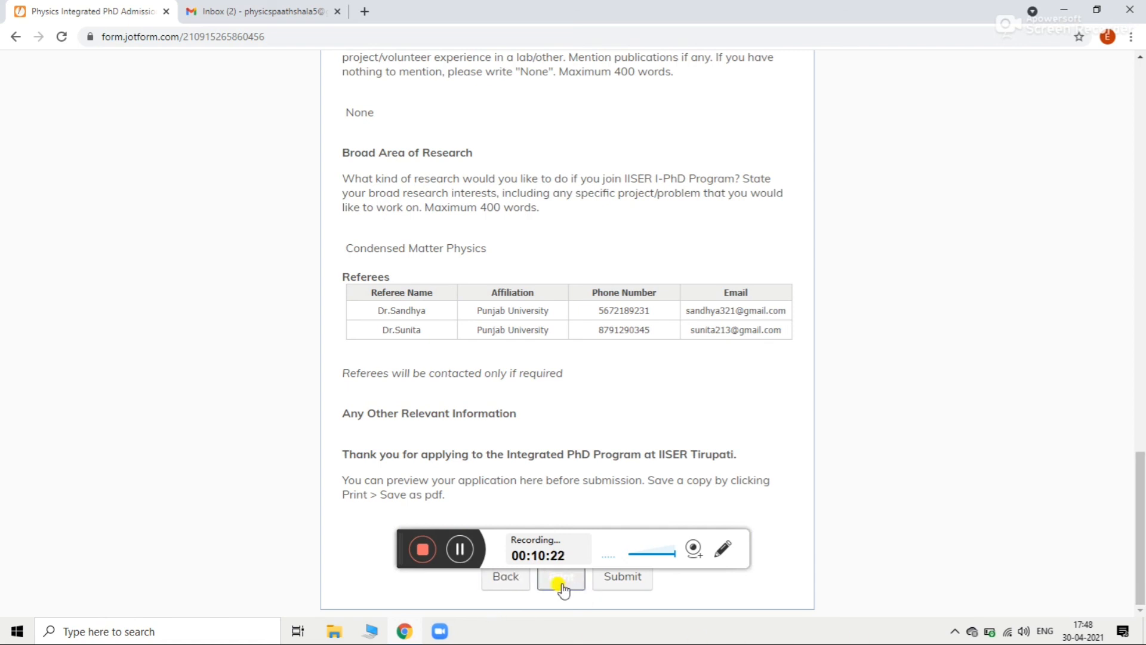
pyautogui.click(615, 587)
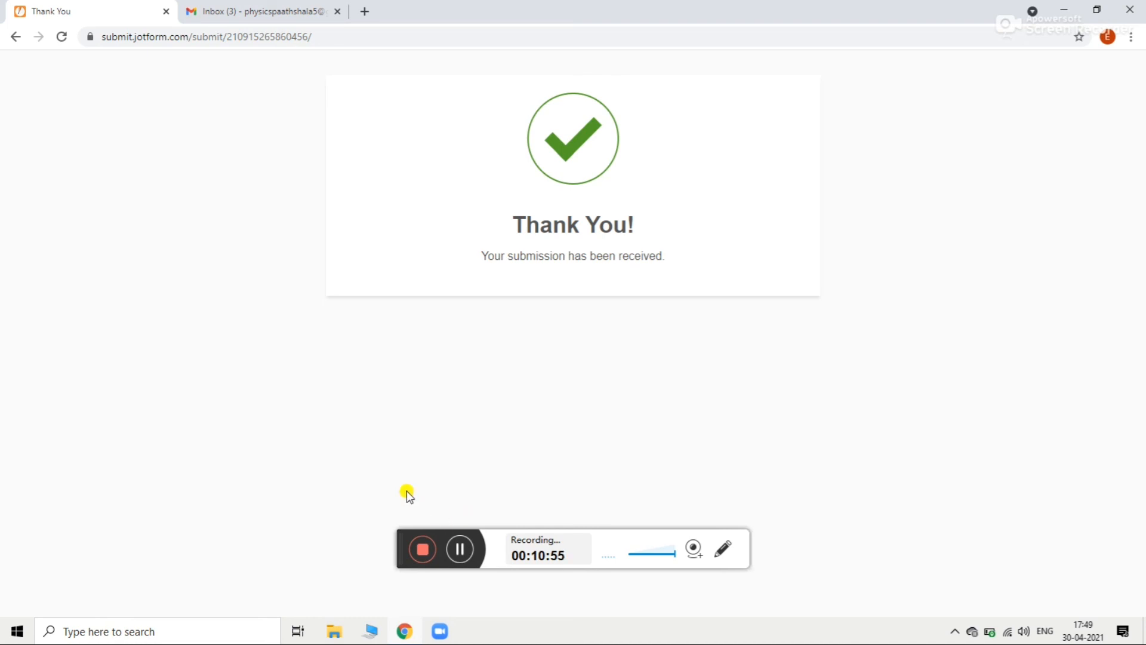
# Step: Confirm the Thank You page shows the application was received
pyautogui.click(425, 549)
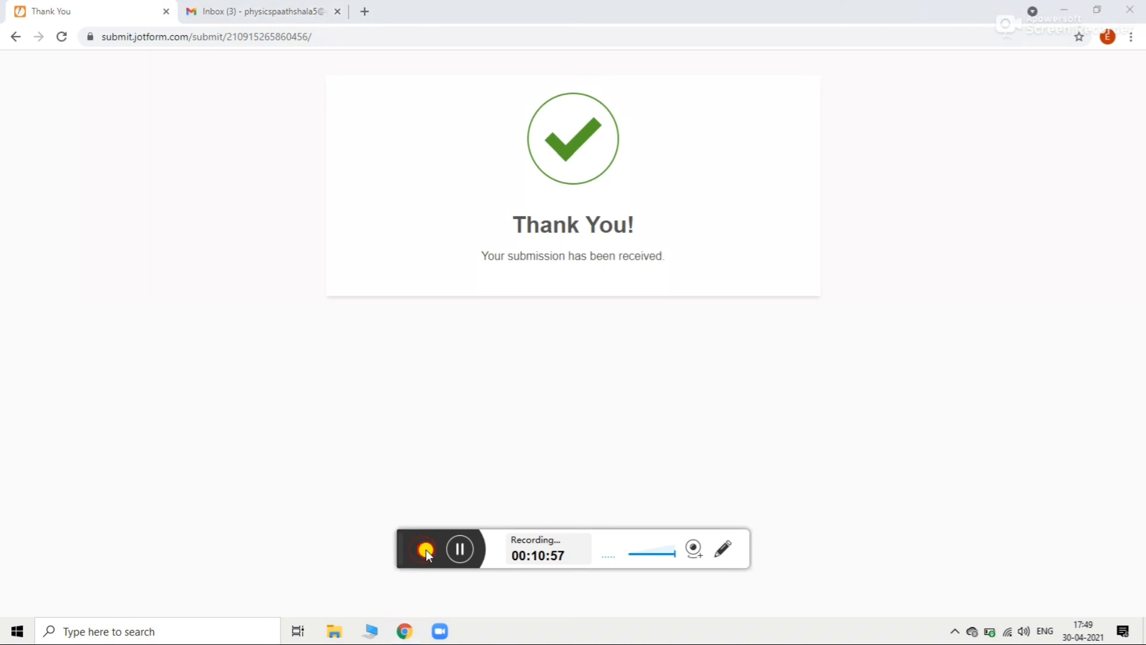